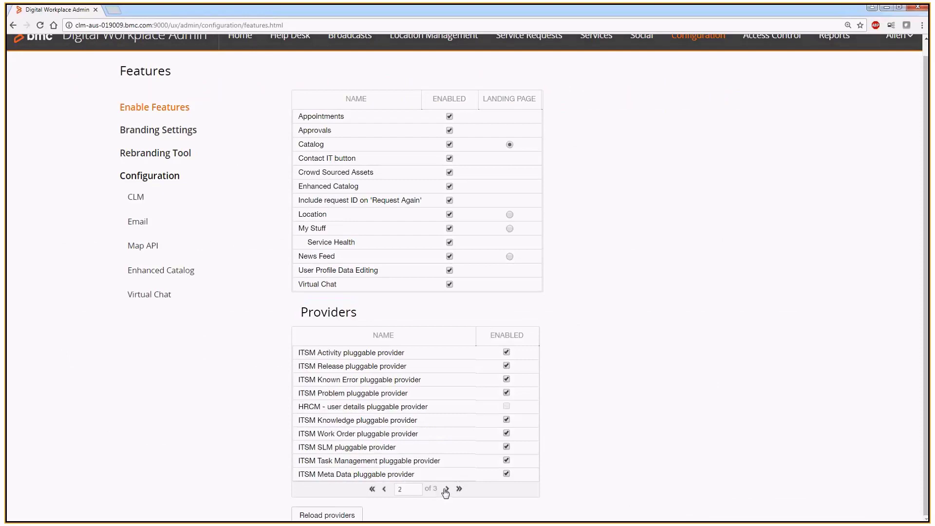
Go to page 3 of the Providers list and select the User Details Pluggable Provider
left_click(446, 489)
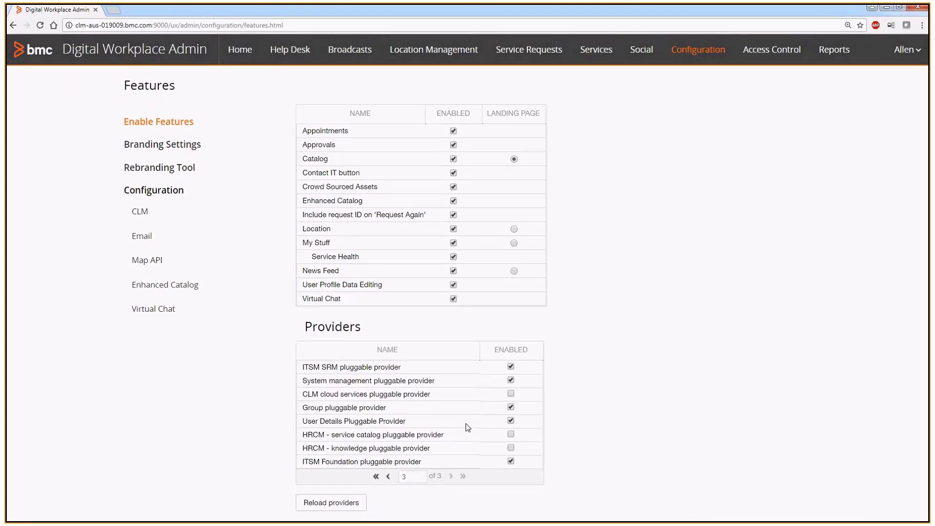
left_click(506, 427)
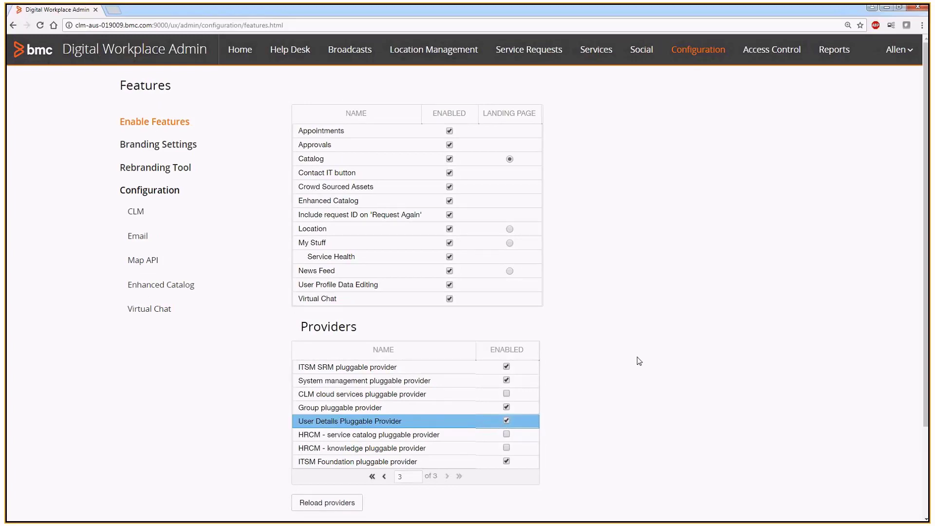
left_click(888, 13)
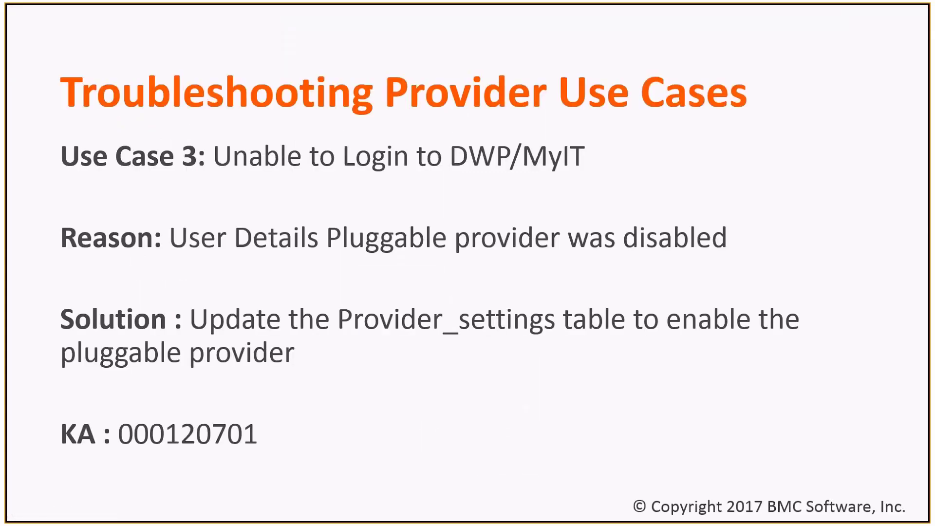
Switch to the terminal, change to the /opt/apache/tomcat8.5/conf/ directory and list its contents
key("alt+Tab")
type("opt/")
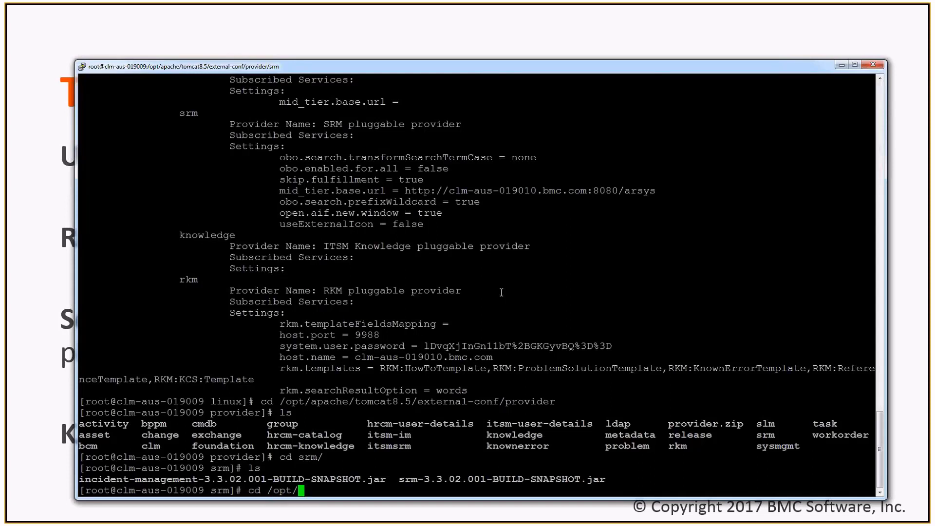
type("apache/tomcat8.5/")
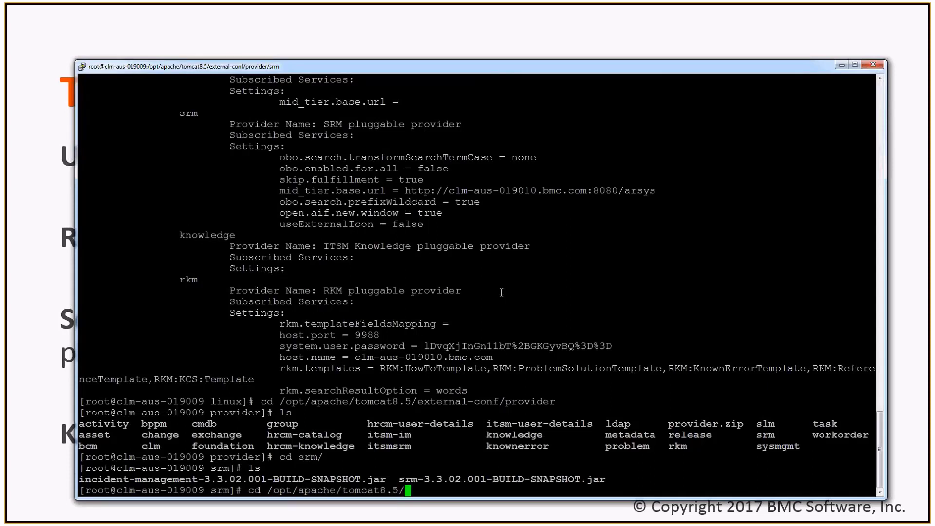
type("conf/")
key("Return")
type("ls")
key("Return")
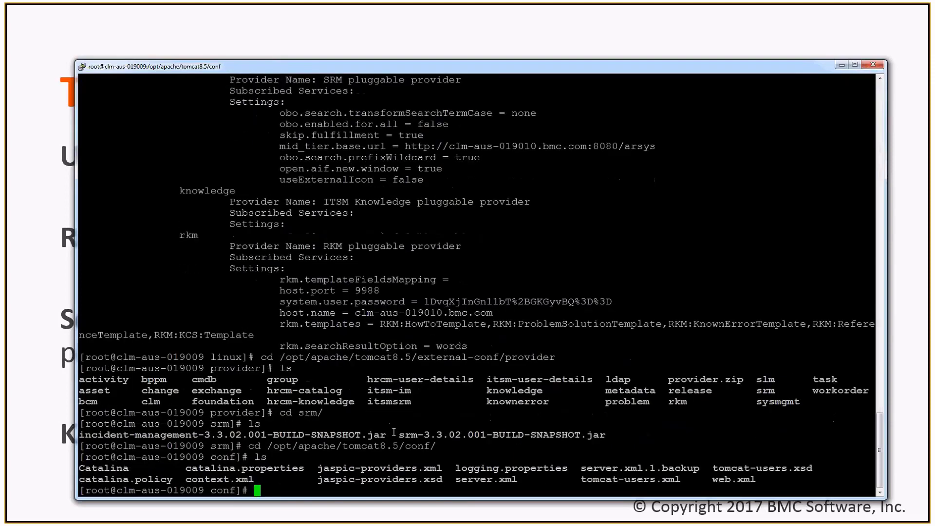
Change to the Catalina/localhost/ subdirectory and list its files
type("cd Catalina/localhost/")
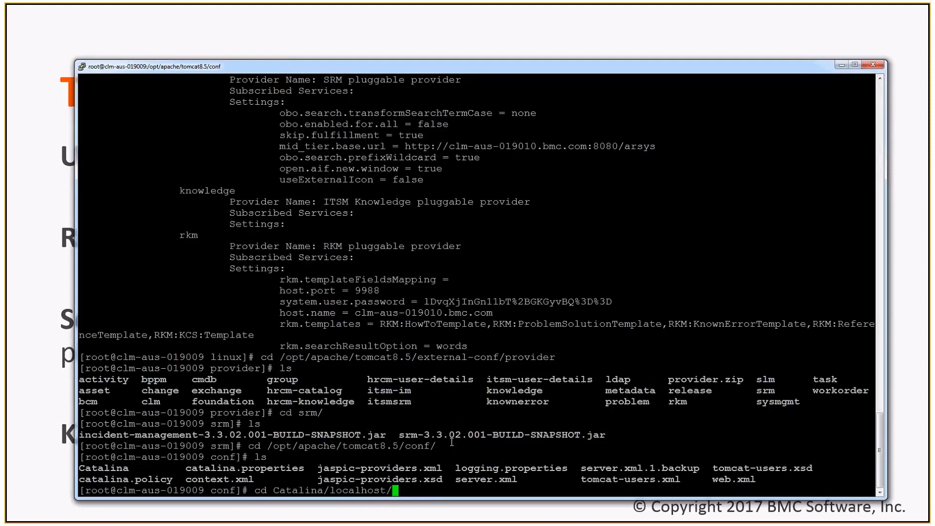
key("Return")
type("ls")
key("Return")
Display the whole ux.xml file with more and copy the username of the jdbc/myit_system resource
type("mroe ux")
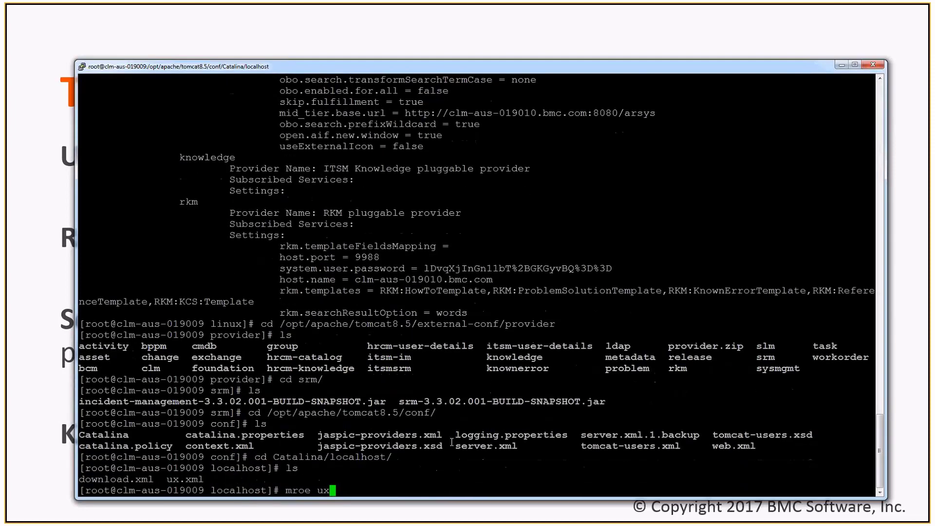
key("BackSpace")
key("BackSpace")
key("BackSpace")
key("BackSpace")
key("BackSpace")
key("BackSpace")
type("ore ux")
key("Tab")
key("Return")
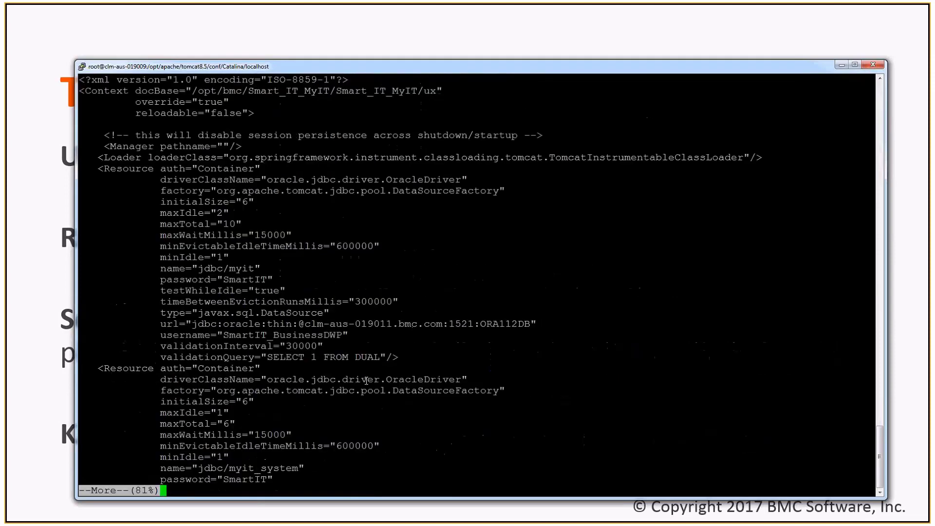
key("space")
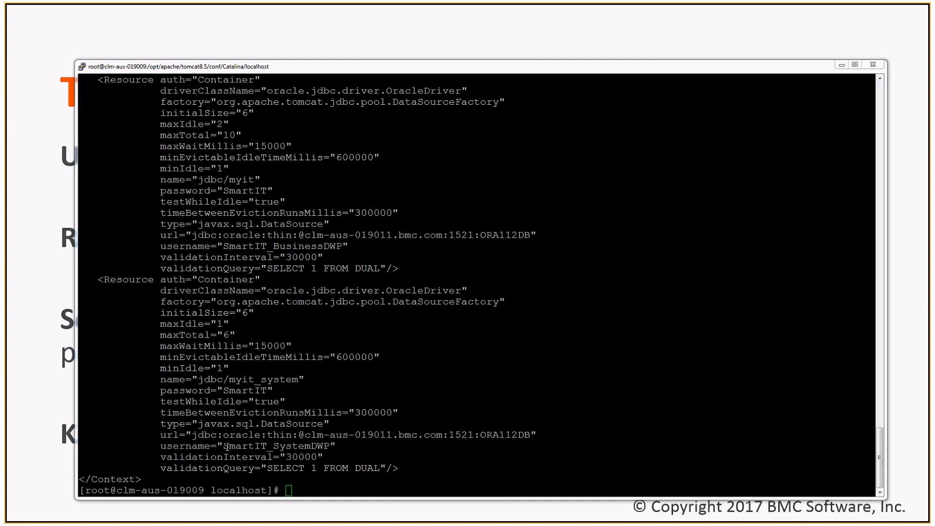
left_click_drag(226, 446, 327, 446)
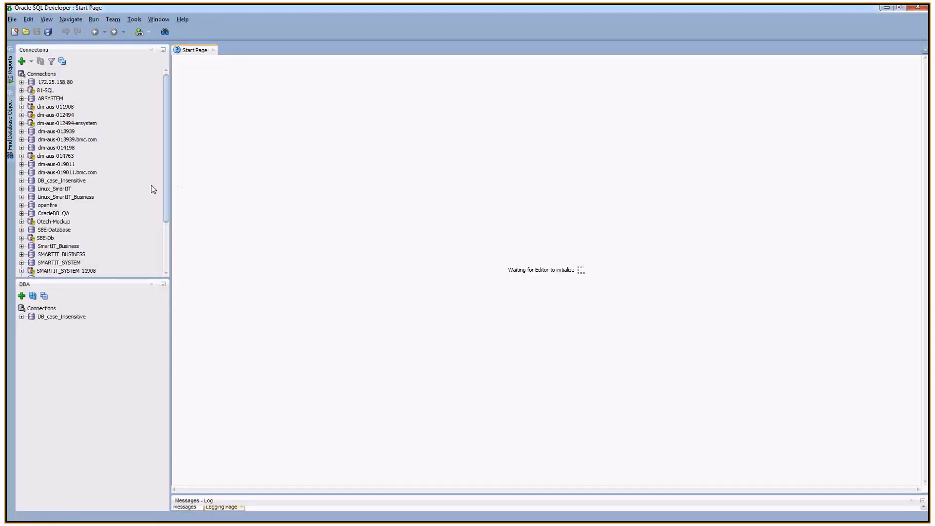
Try to open the clm-aus-019011 connection in Oracle SQL Developer as SmartIT_SystemDWP, entering the database password
double_click(64, 165)
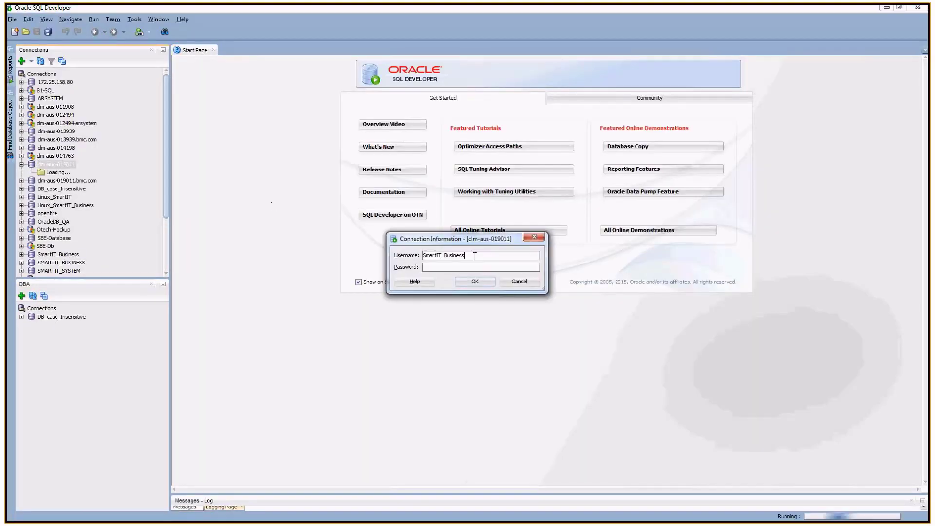
type("SmartIT_SystemDWP")
key("Tab")
type("••••••")
key("Return")
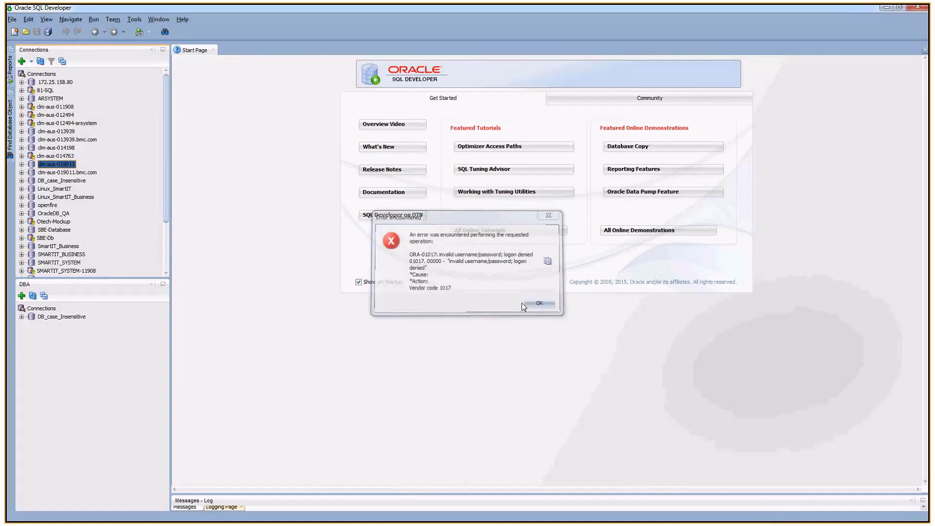
key("alt+Tab")
key("alt+Tab")
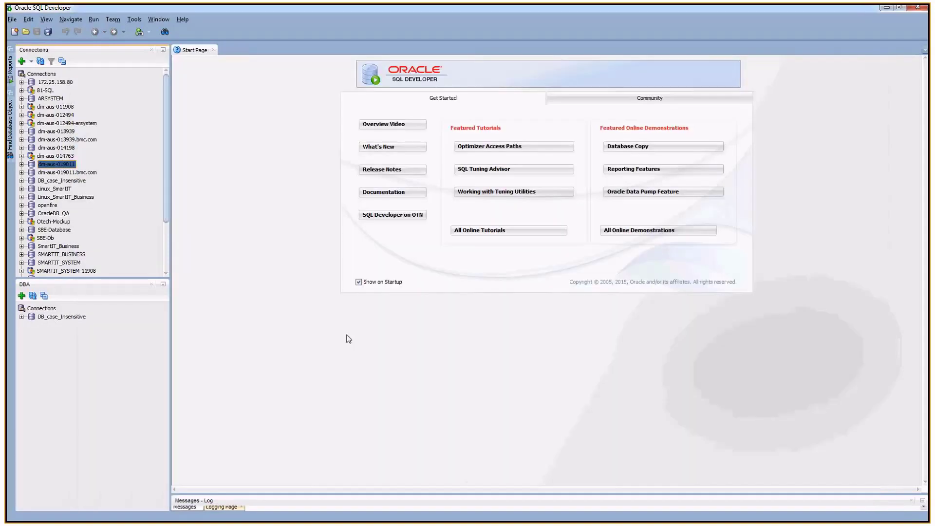
Connect to clm-aus-019011.bmc.com with the username SmartIT_SystemDWP and the database password
double_click(67, 173)
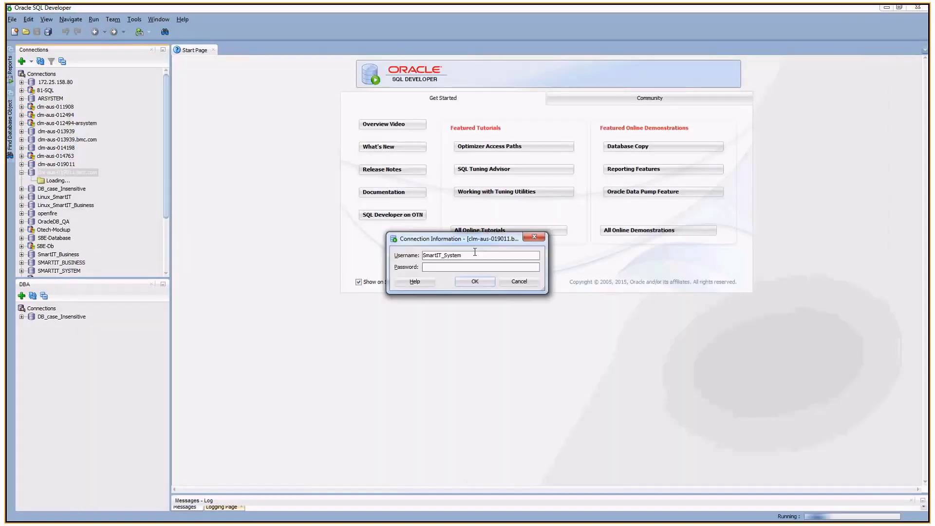
key("End")
type("DWP")
key("Tab")
type("*****")
key("alt+Tab")
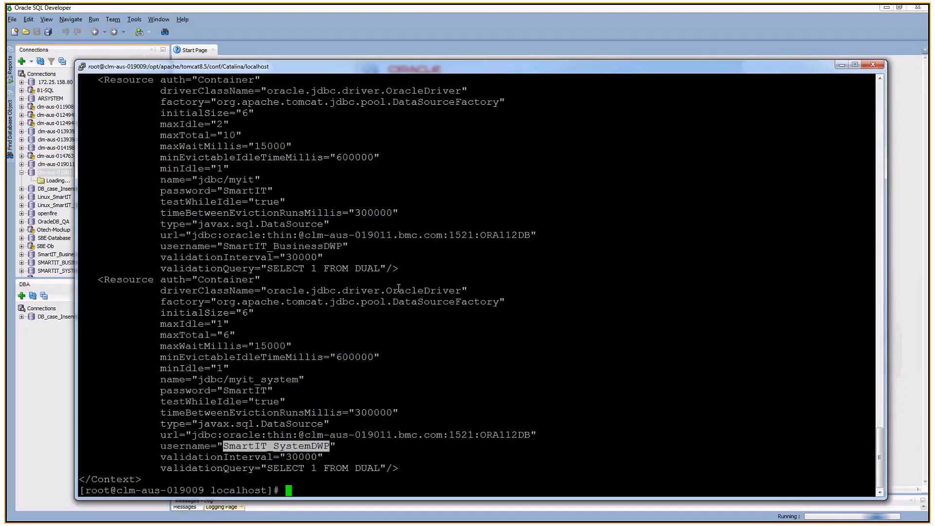
key("alt+Tab")
left_click(476, 281)
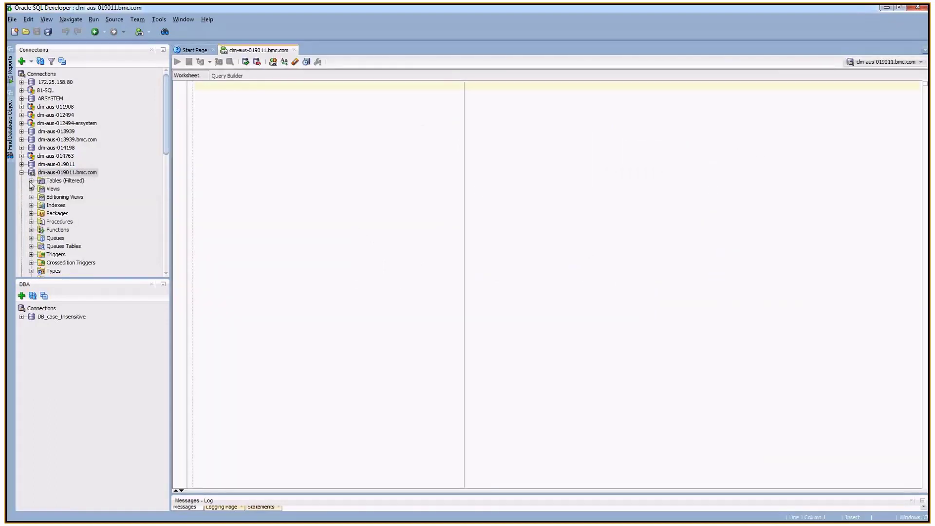
Show the data of the PROVIDER table and check the ACTIVE value of the User Details Pluggable Provider
left_click(30, 180)
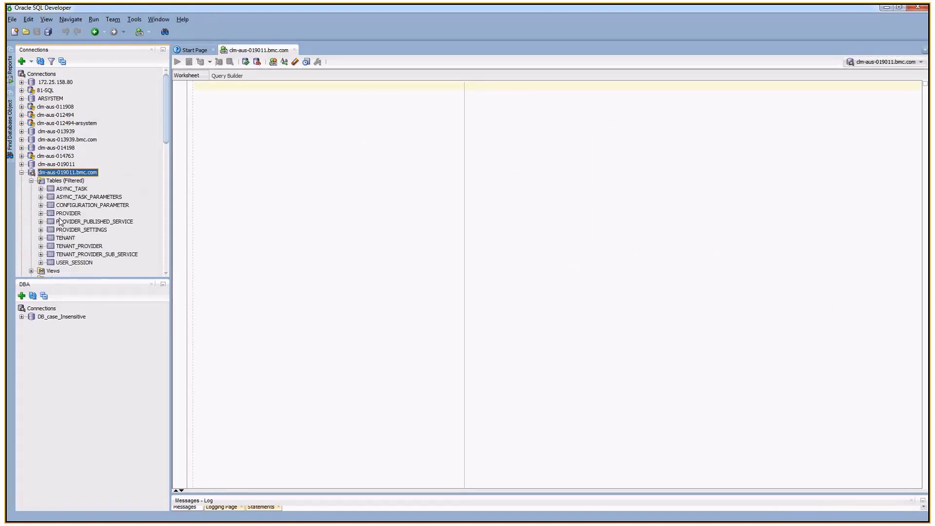
left_click(66, 214)
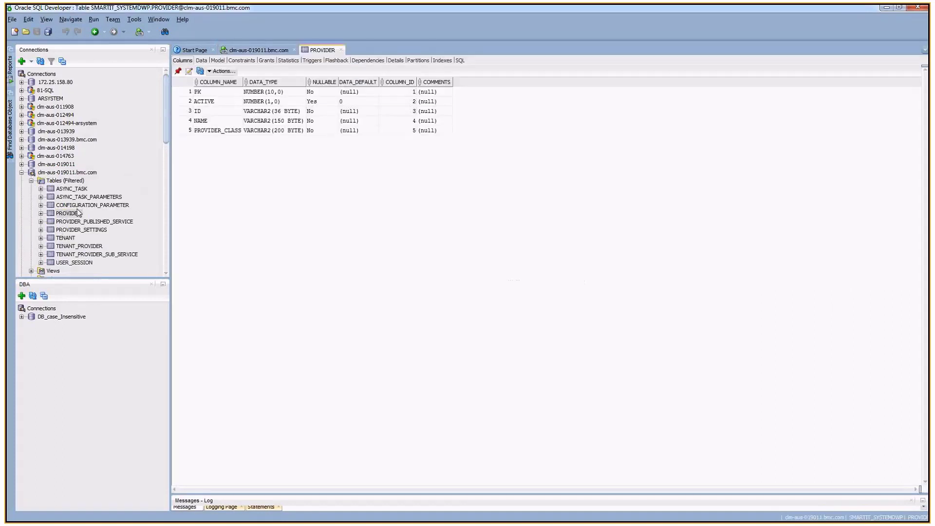
left_click(201, 60)
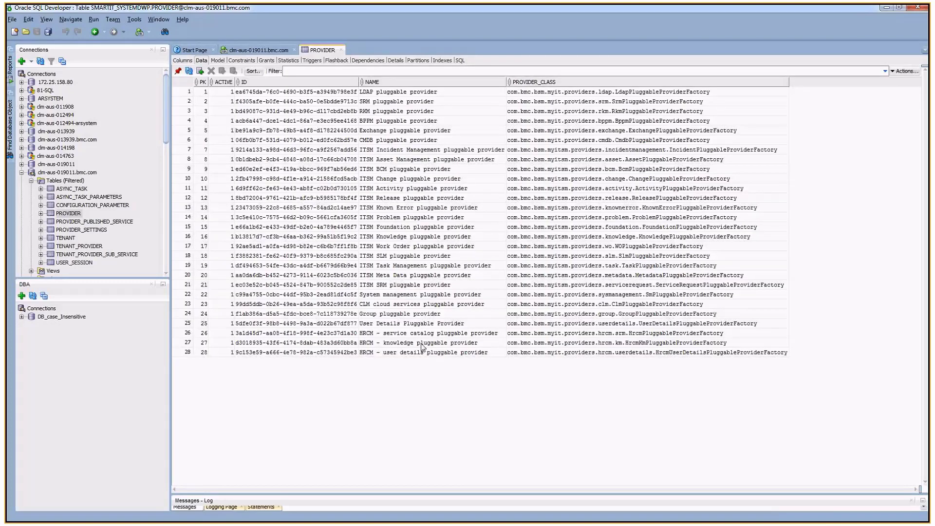
left_click(381, 325)
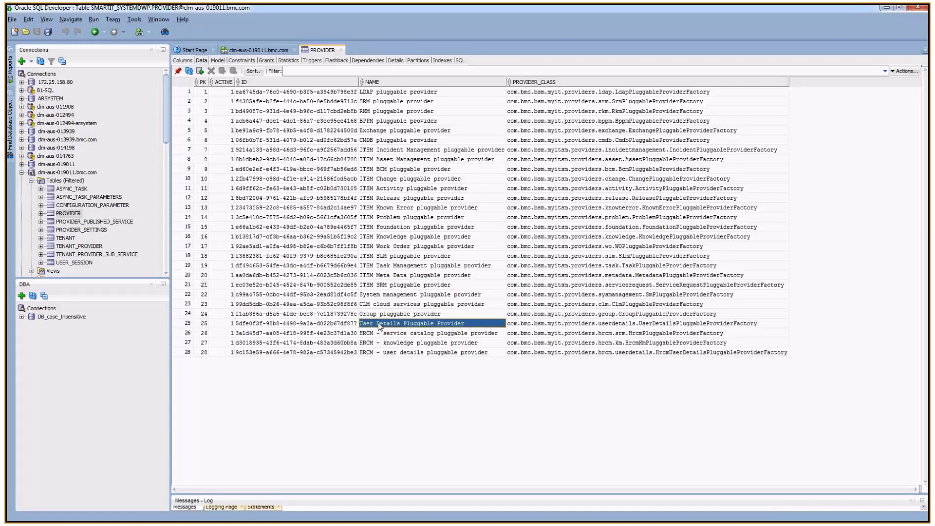
left_click(232, 325)
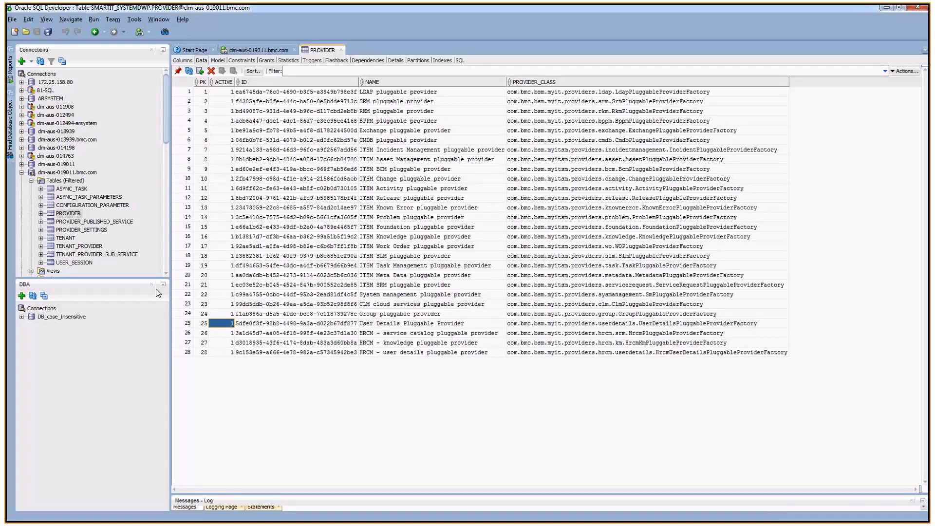
Show the data rows of the PROVIDER_SETTINGS table to review the provider settings
left_click(82, 229)
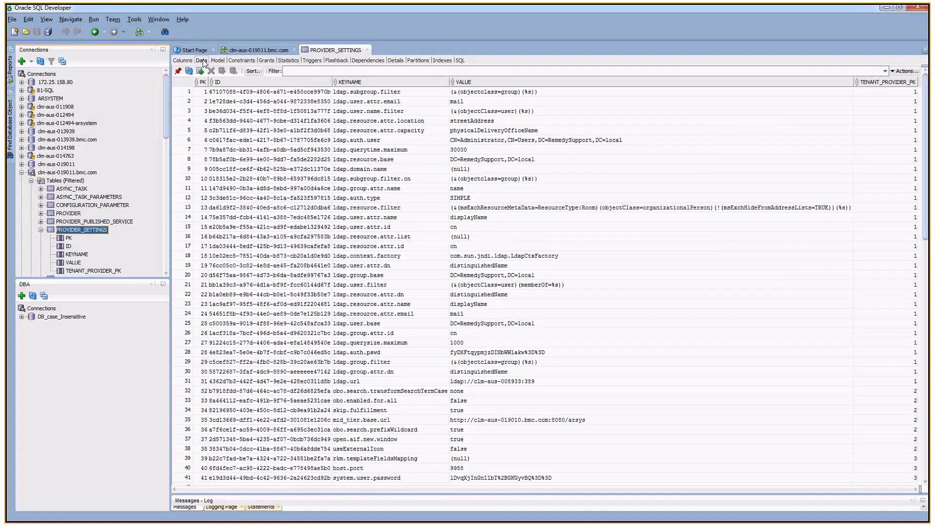
left_click(202, 60)
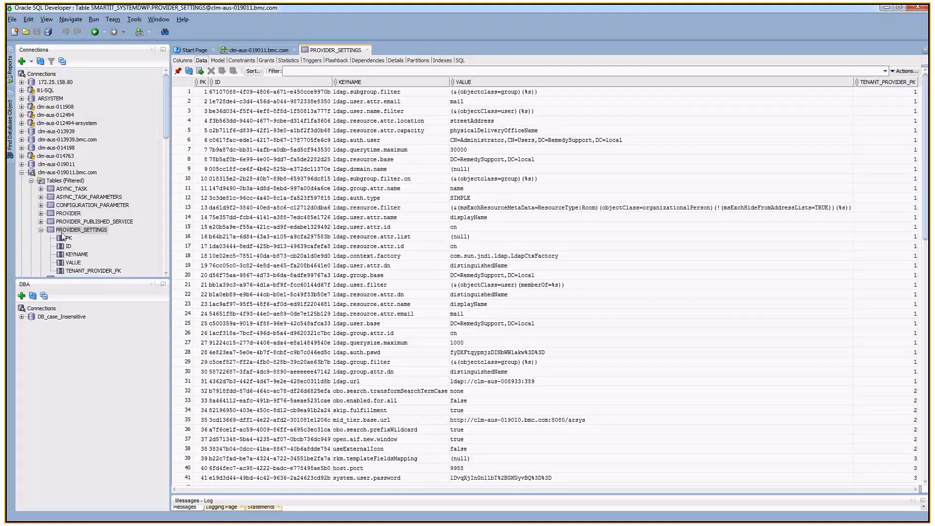
left_click(885, 11)
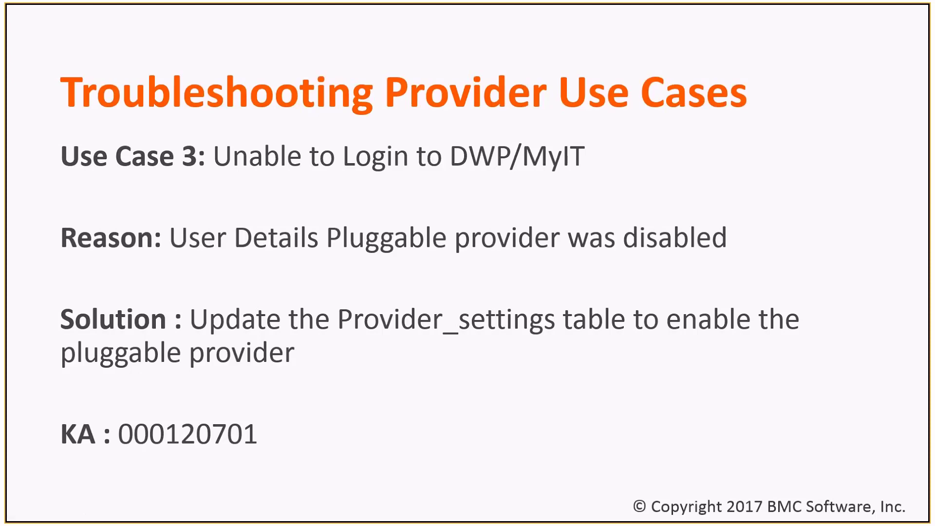
Switch to the Digital Workplace Admin page, return to page 1 of Providers and show the RKM pluggable provider's settings
left_click(296, 282)
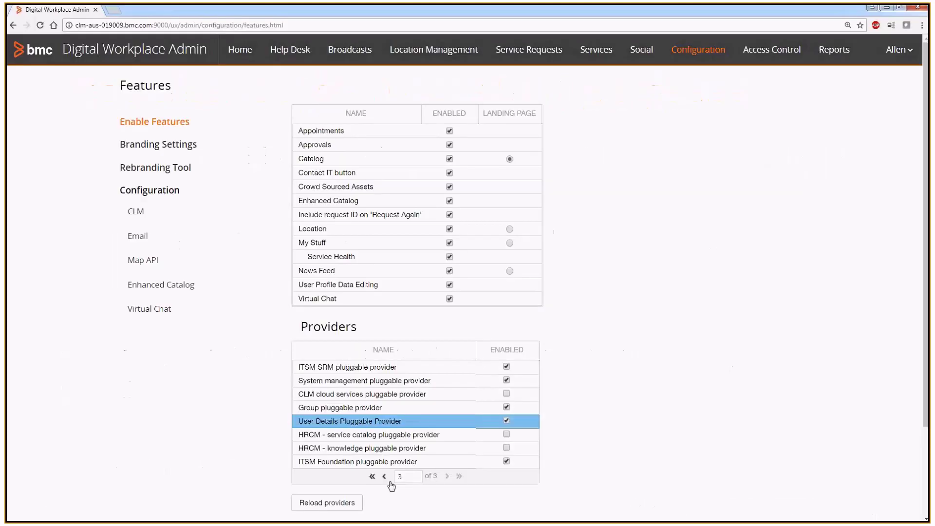
left_click(385, 477)
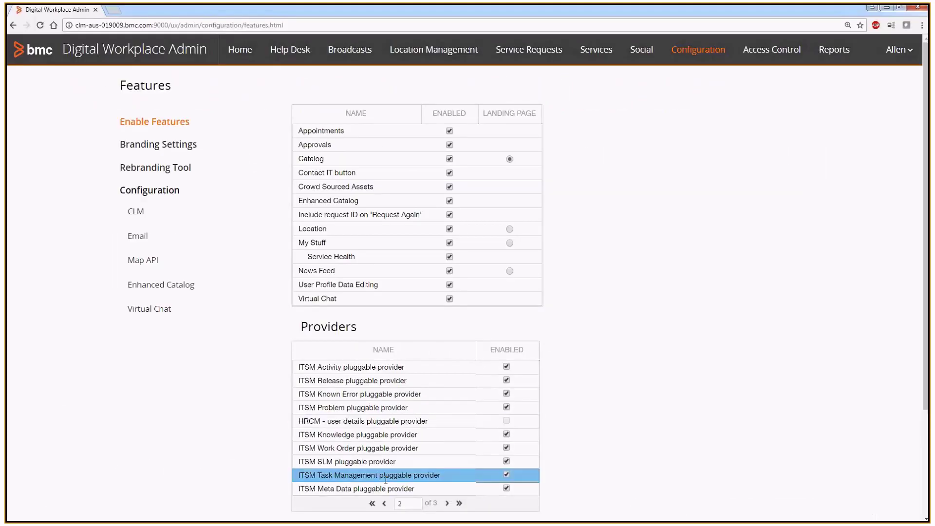
left_click(384, 503)
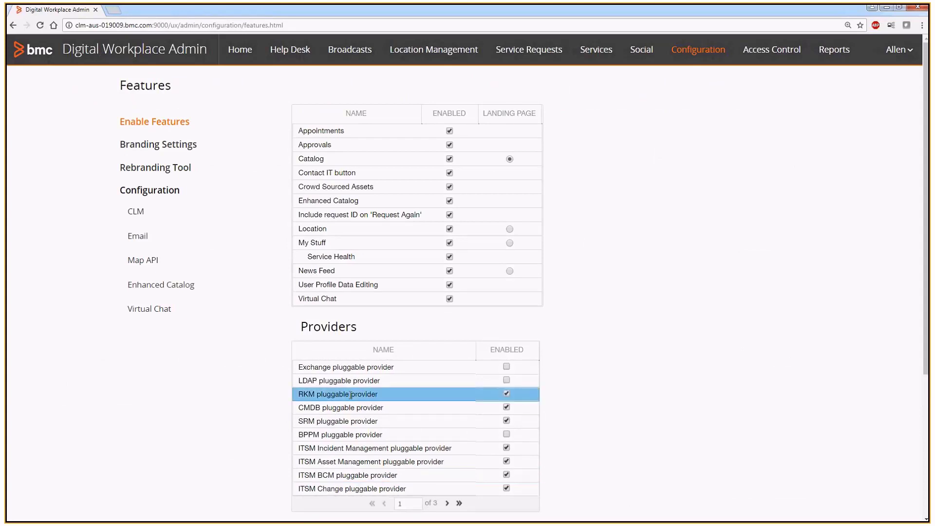
scroll(628, 374, "down", 4)
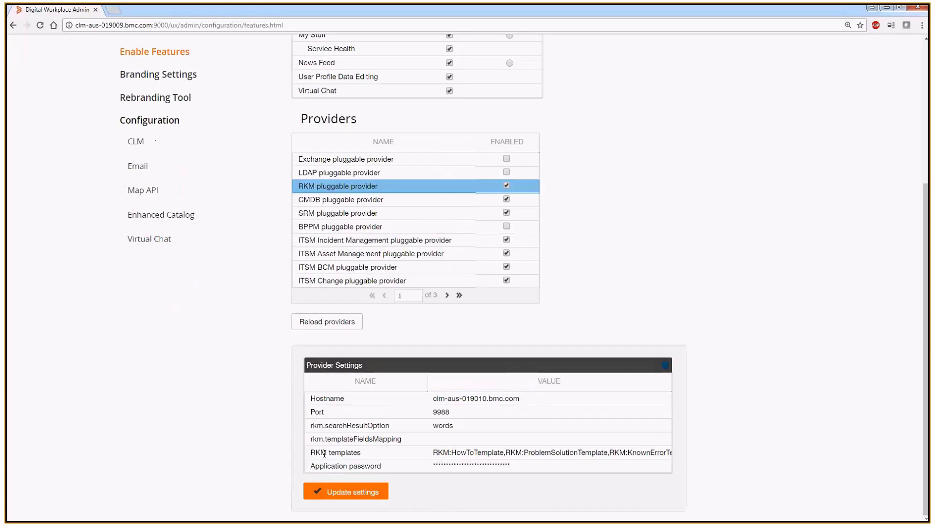
Open the RKM templates value in the Provider Settings for editing and view it from its beginning
left_click_drag(311, 452, 362, 455)
scroll(417, 459, "up", 4)
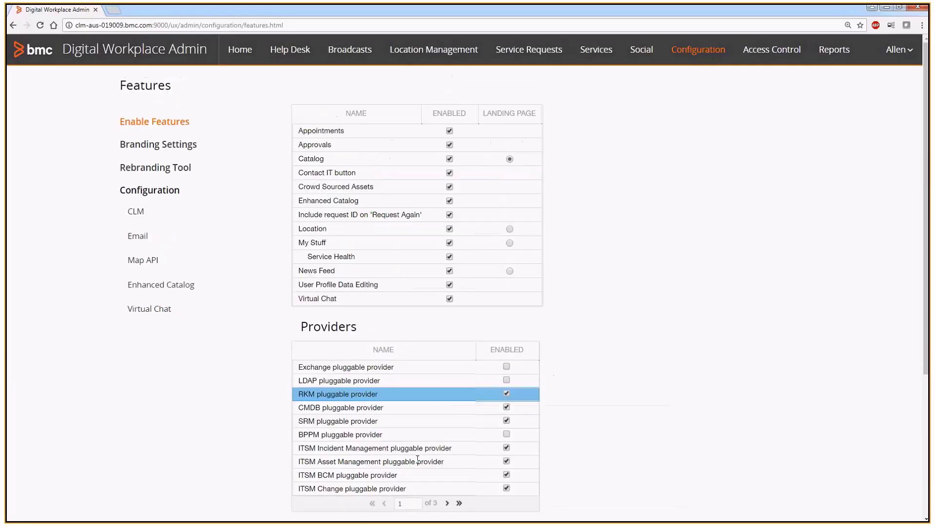
scroll(404, 438, "down", 4)
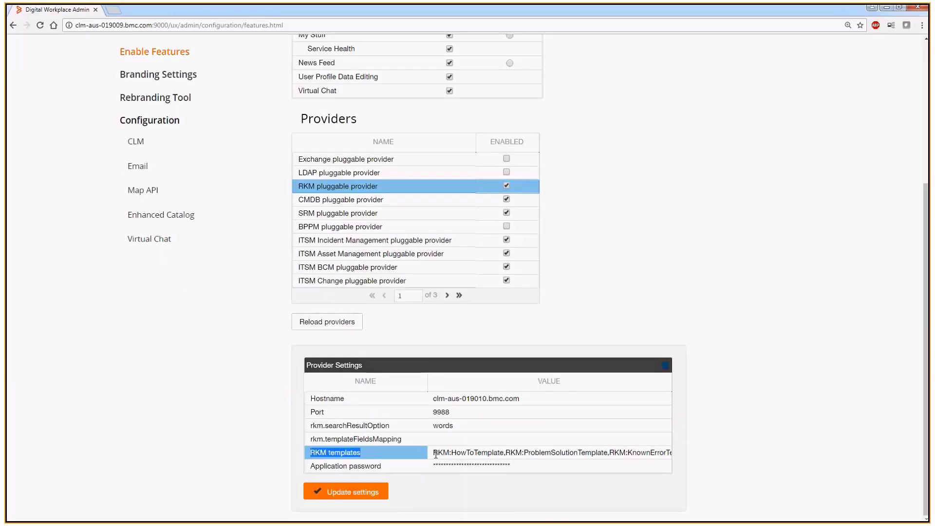
left_click(434, 455)
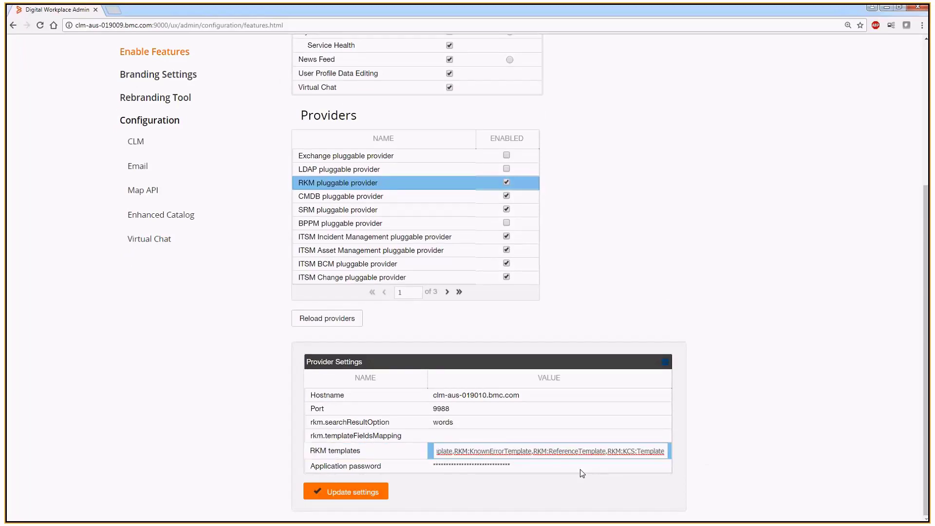
key("Home")
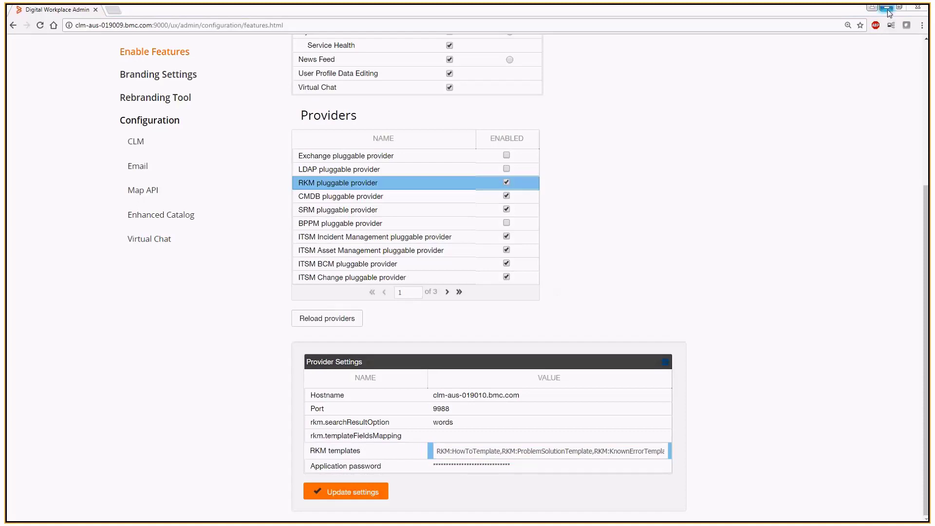
left_click(886, 8)
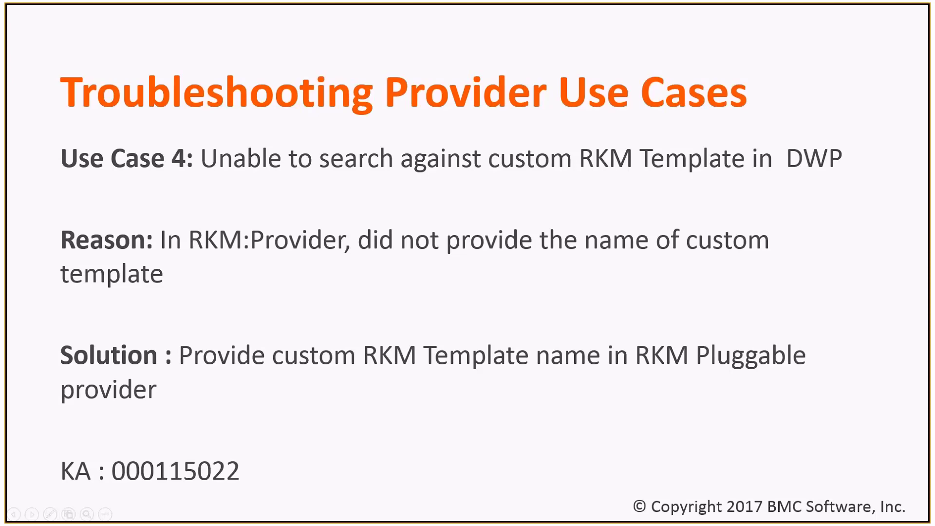
left_click(388, 336)
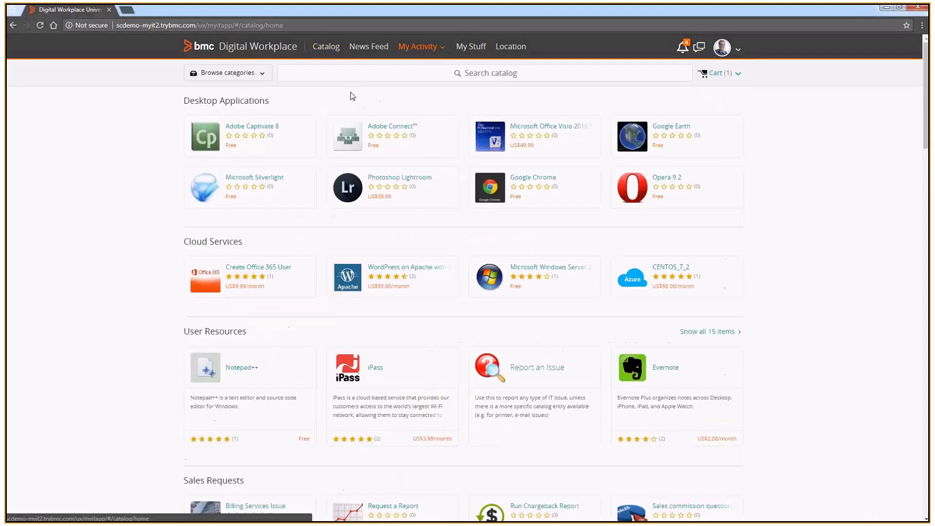
Search the Digital Workplace catalog for "AIF", open the AIF action, close the blocked pop-up notice and show the request's new browser tab
left_click(308, 74)
type("AIF")
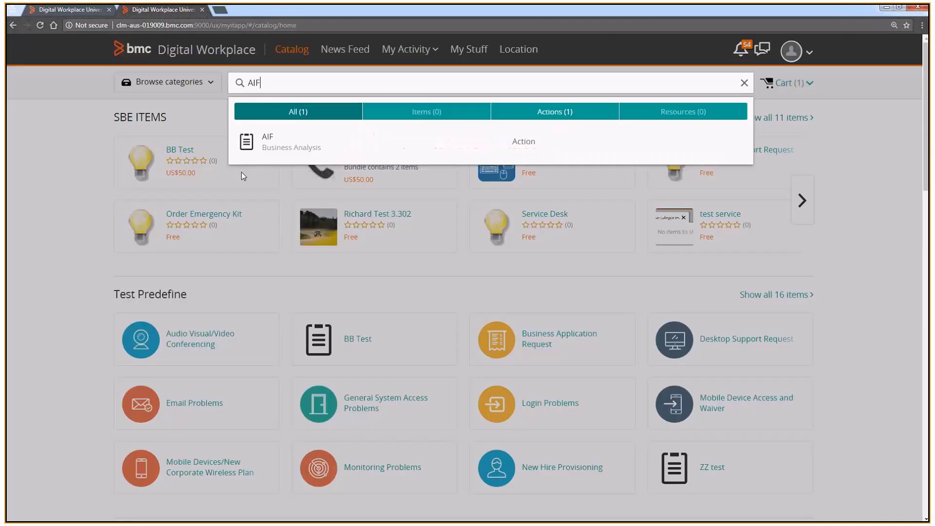
left_click(270, 142)
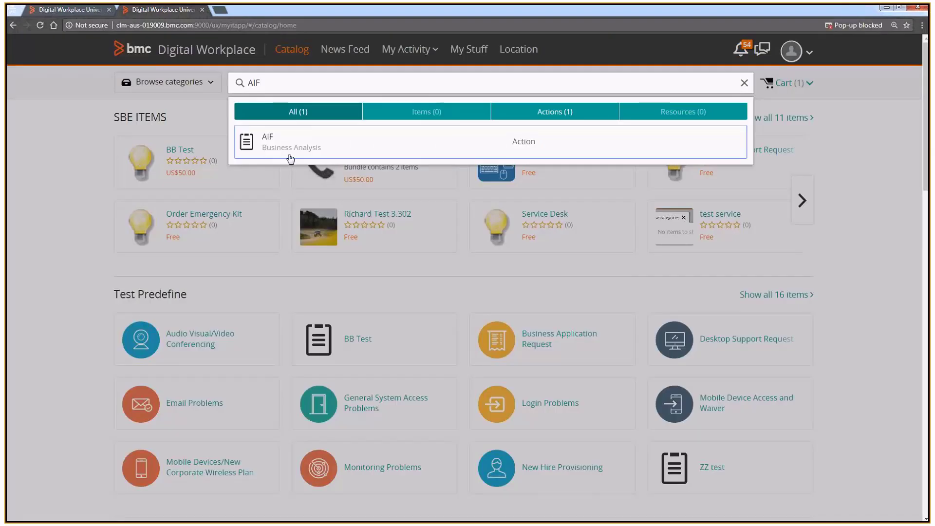
left_click(853, 25)
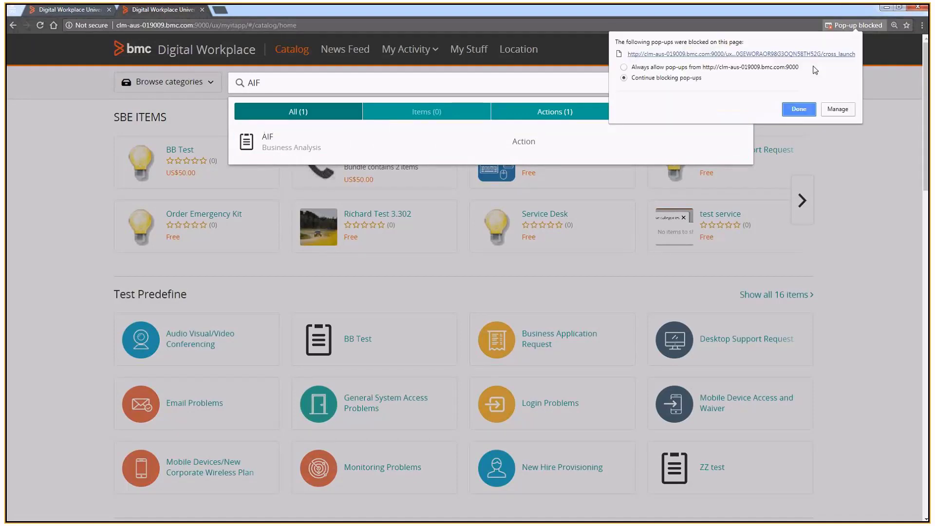
left_click(798, 109)
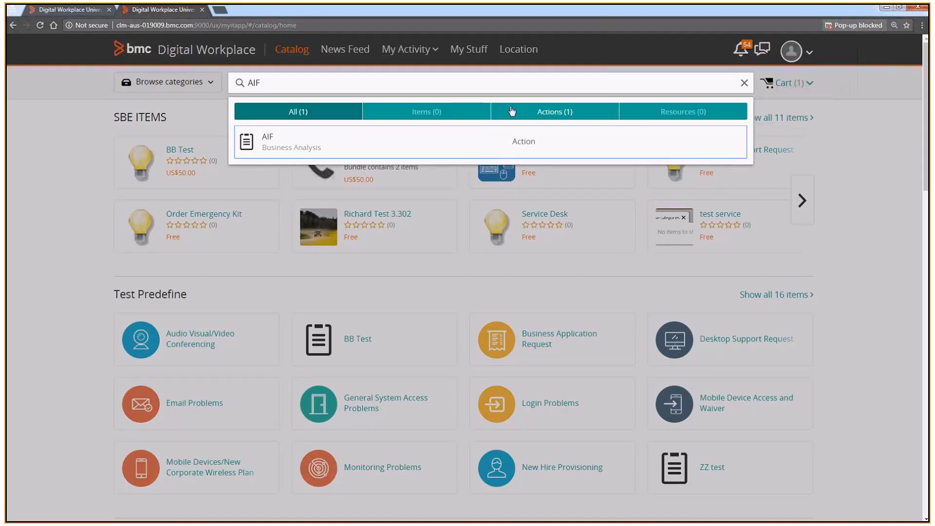
left_click(299, 140)
left_click(165, 11)
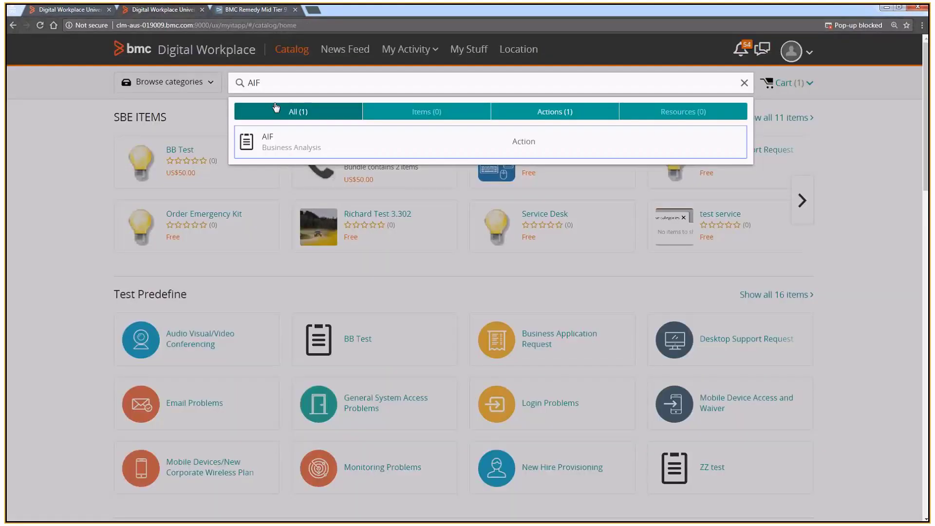
left_click(241, 10)
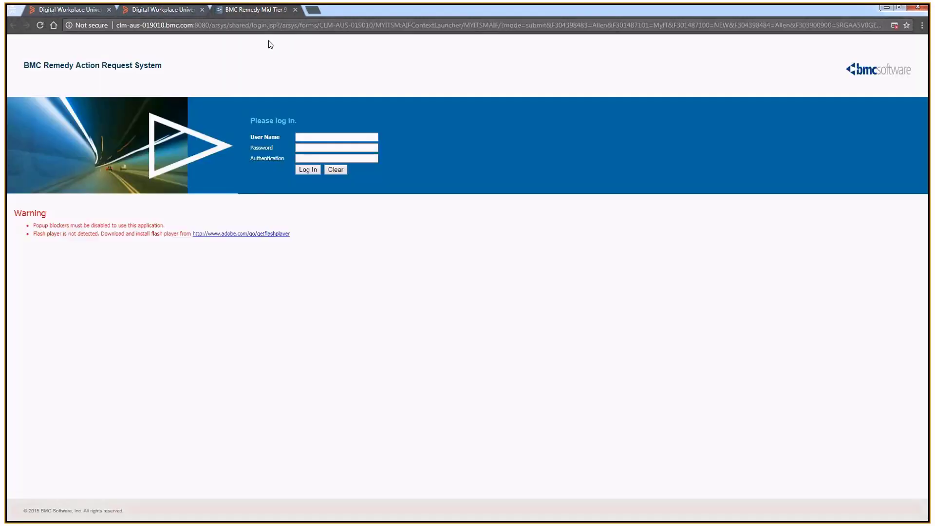
Log in to BMC Remedy with the user name and password to view the AIF request form, and return to the Digital Workplace Admin page
type("Al")
type("••••••")
key("Return")
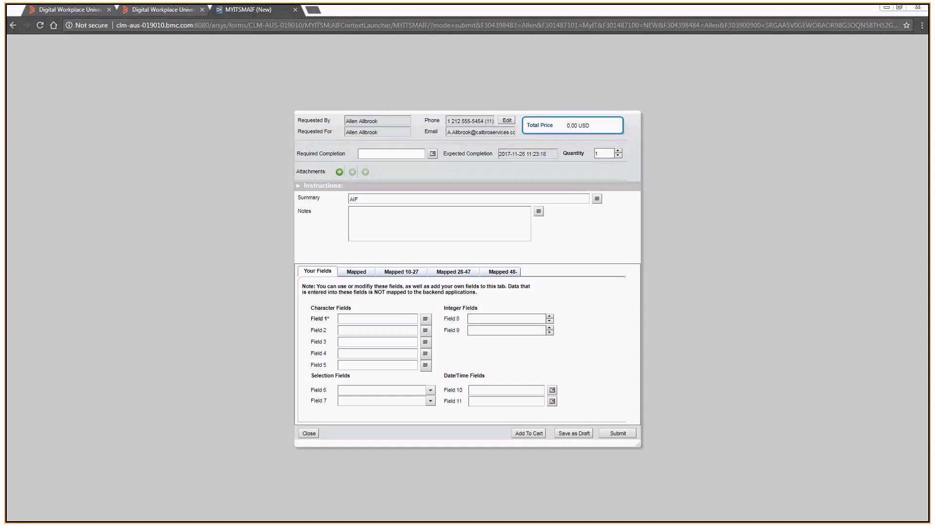
left_click(887, 8)
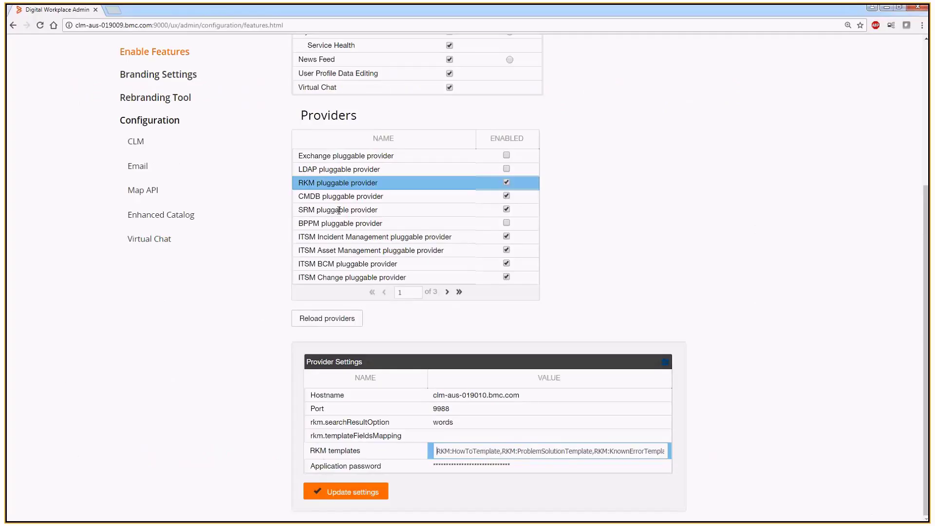
Show the SRM pluggable provider's settings and select its Midtier URL value for checking
left_click(338, 211)
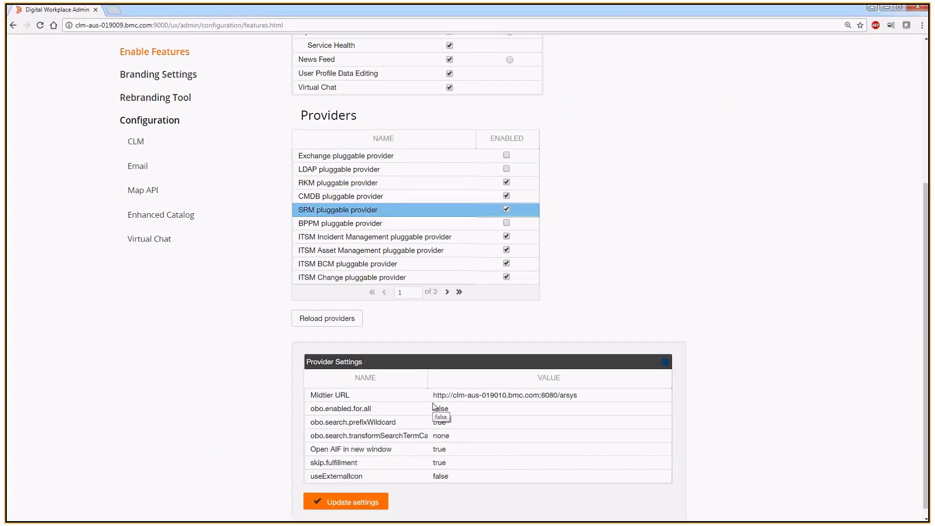
left_click_drag(433, 395, 581, 400)
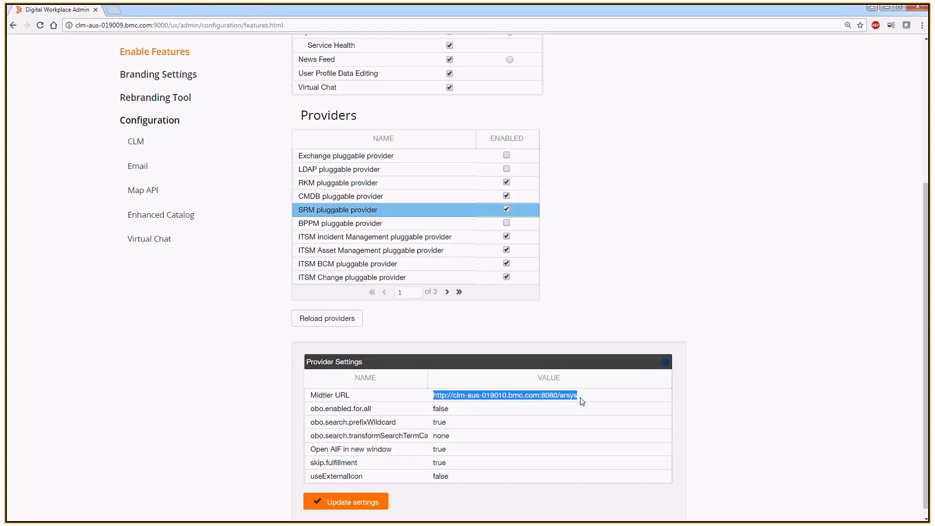
left_click(582, 400)
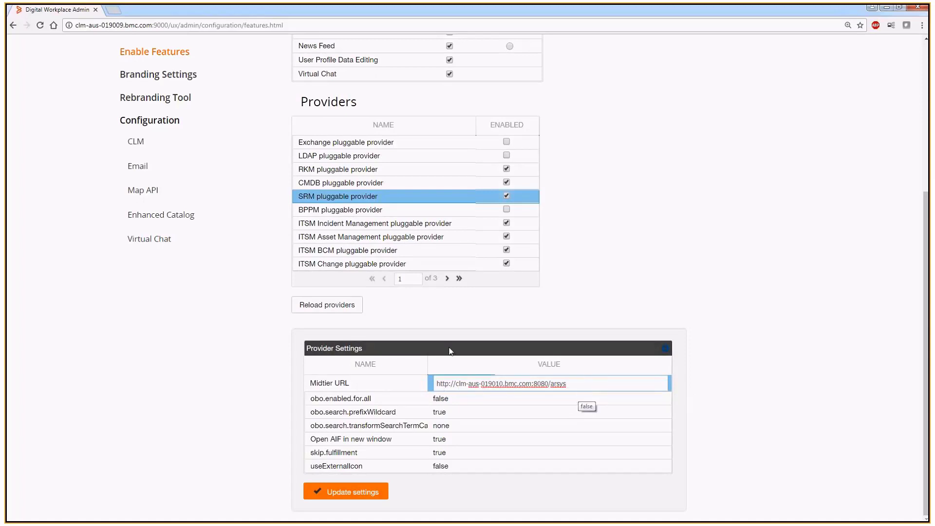
key("ctrl+a")
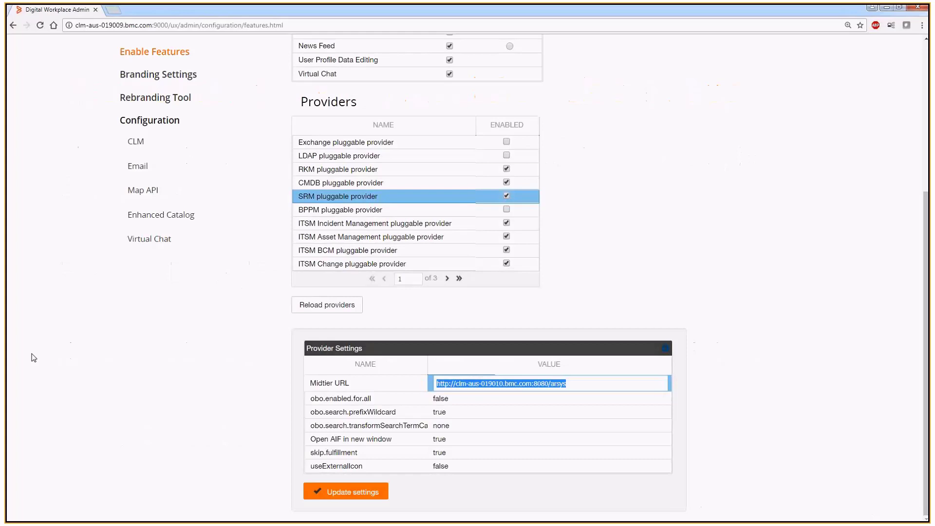
Show the LDAP pluggable provider's settings, and disable the Group pluggable provider on page 3 of Providers
left_click(331, 157)
left_click(331, 156)
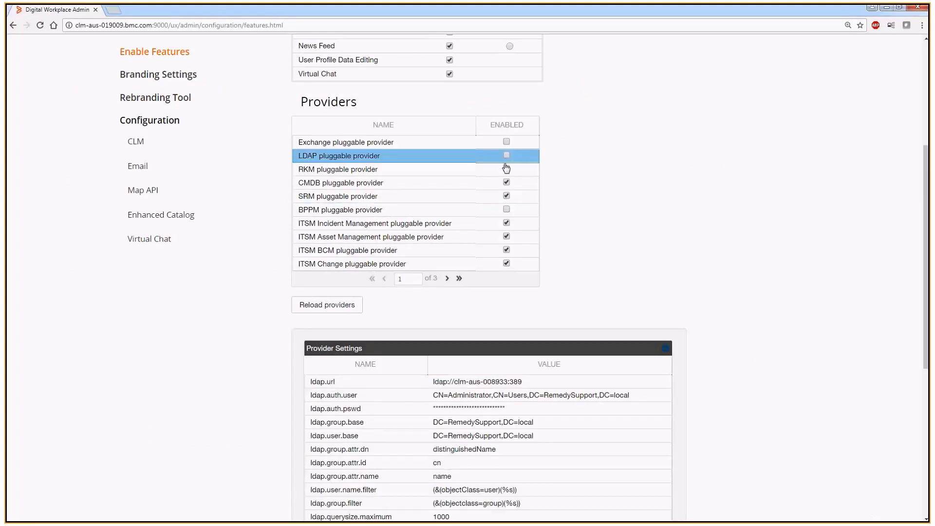
left_click(446, 279)
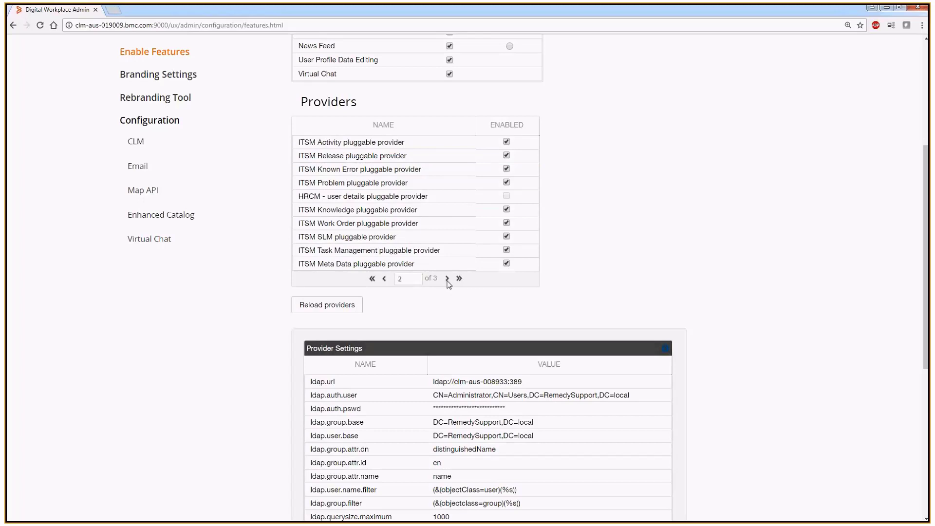
left_click(447, 279)
left_click(506, 183)
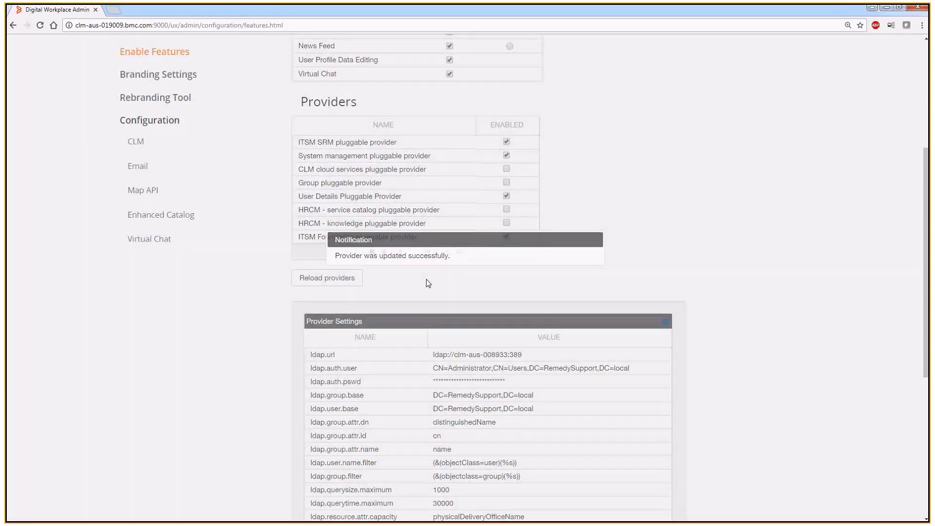
Return to page 1 of Providers and enable the LDAP pluggable provider
left_click(384, 251)
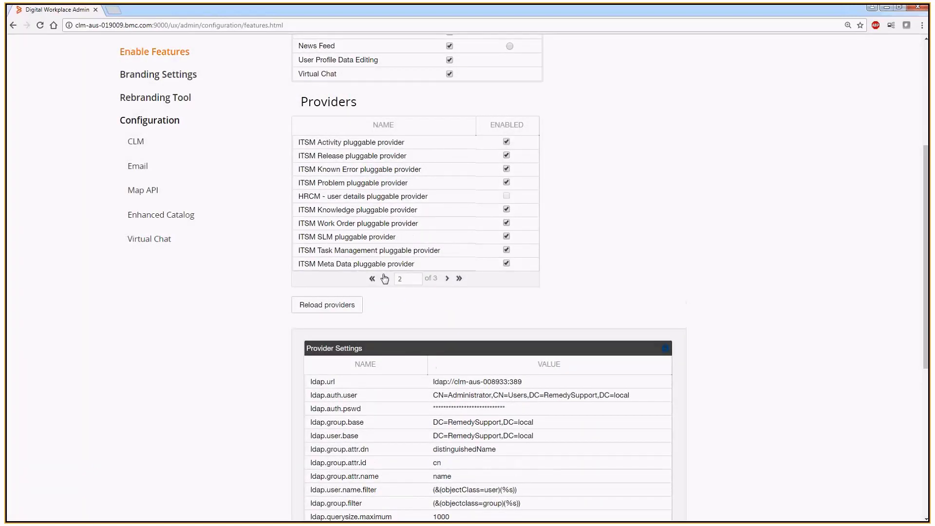
left_click(383, 278)
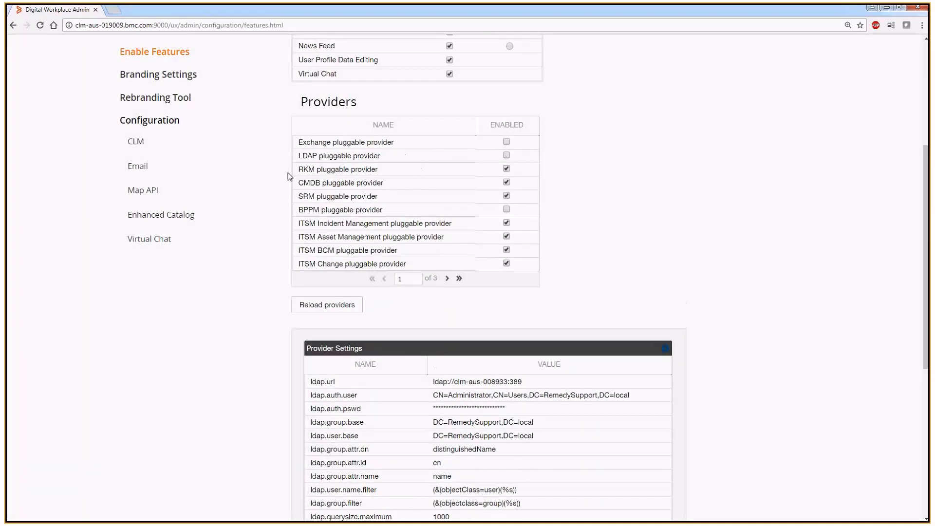
left_click(507, 155)
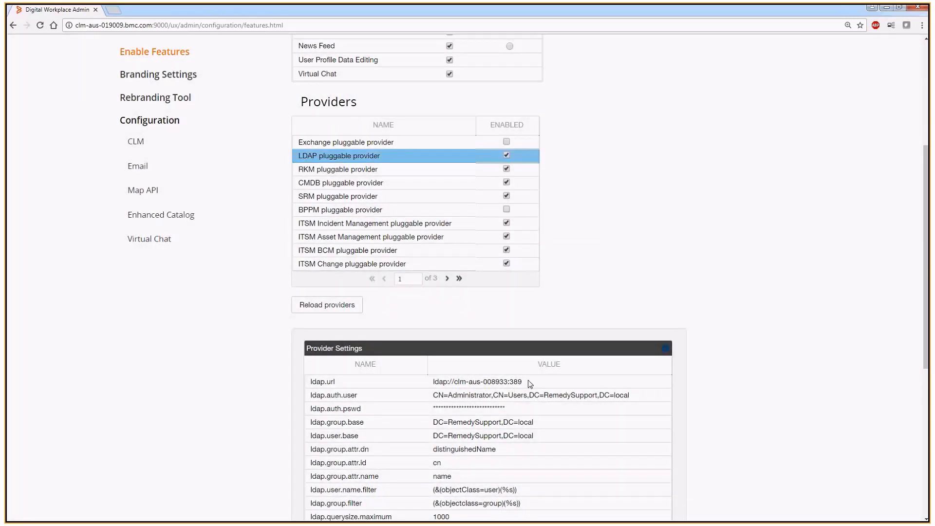
Review the LDAP provider's URL, authentication user, group base and remaining settings
left_click_drag(527, 381, 483, 382)
double_click(429, 389)
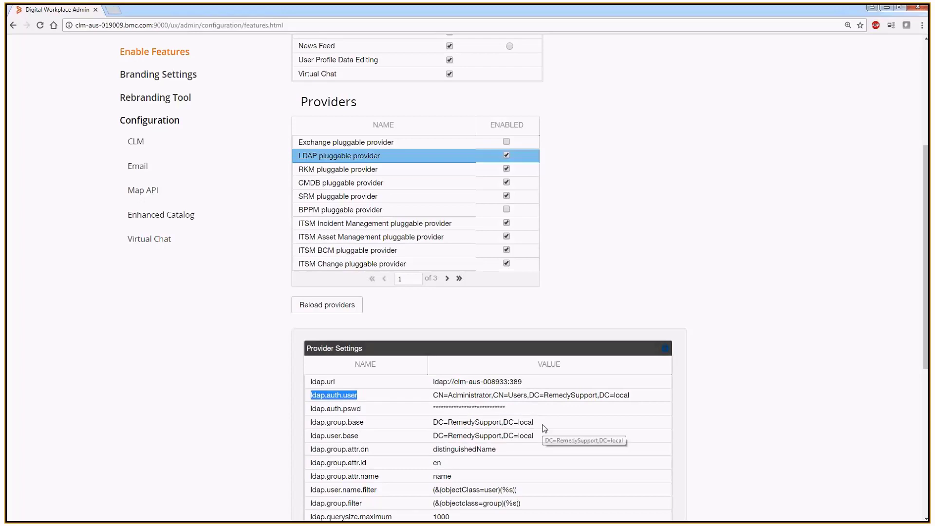
left_click_drag(540, 423, 431, 427)
double_click(431, 427)
scroll(490, 427, "down", 3)
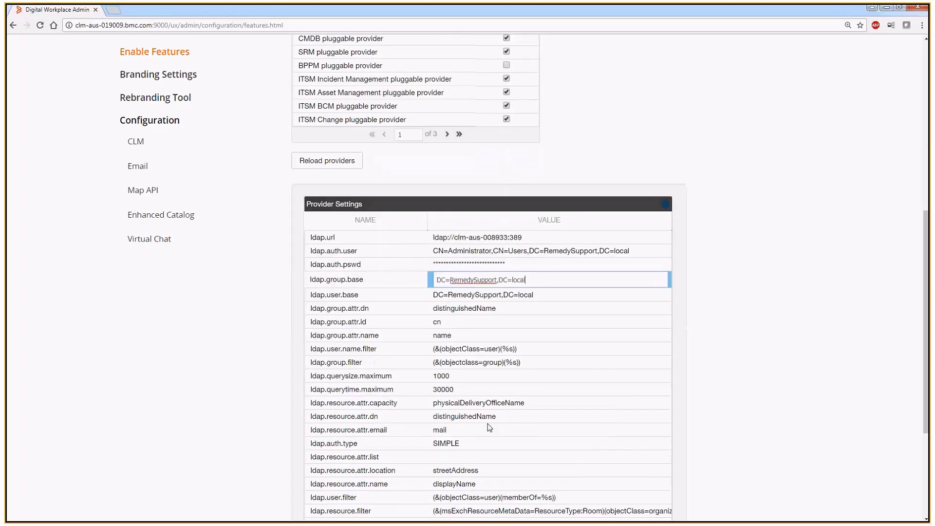
scroll(489, 427, "down", 2)
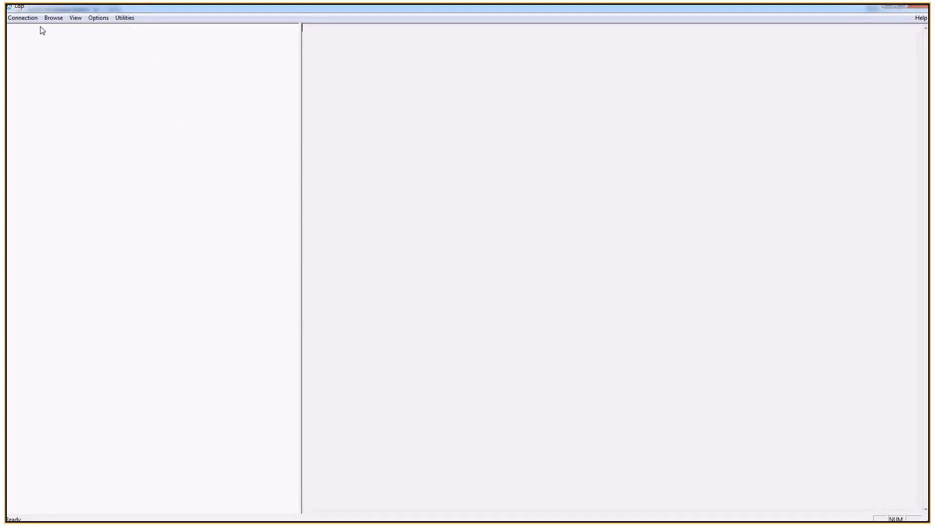
In Ldp, bind to the directory as Administrator in the remedysupport.local domain, entering the account password
left_click(23, 17)
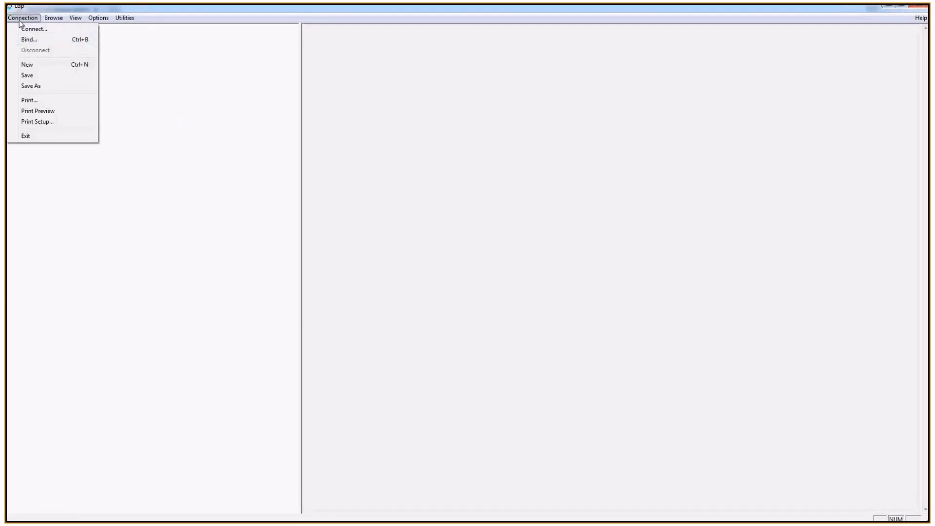
left_click(29, 40)
left_click(446, 257)
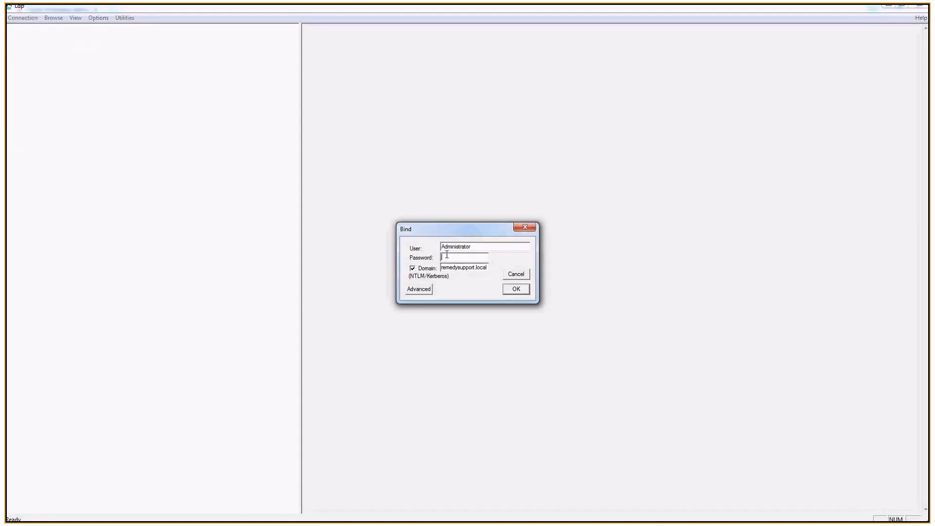
type("*********")
left_click(516, 289)
Show the directory tree with the default base DN, and return to the Digital Workplace Admin page
left_click(76, 18)
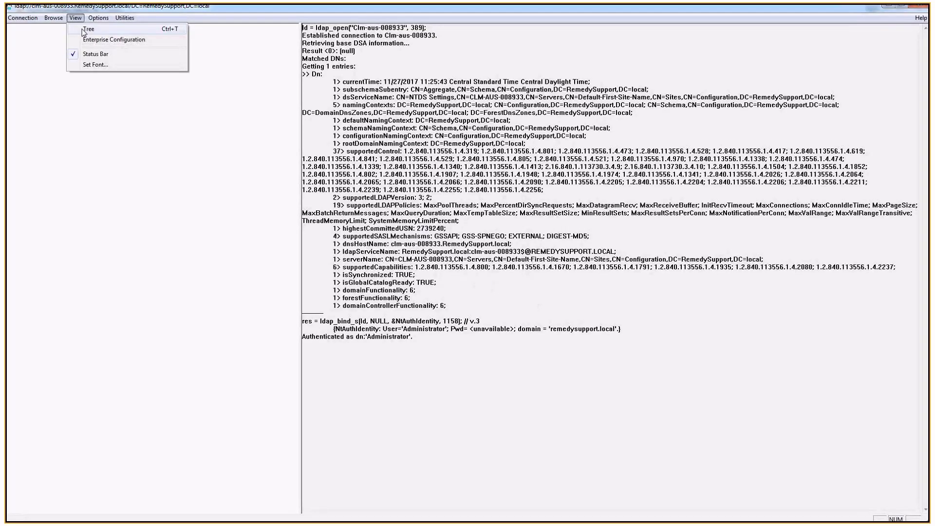
left_click(84, 30)
key("Return")
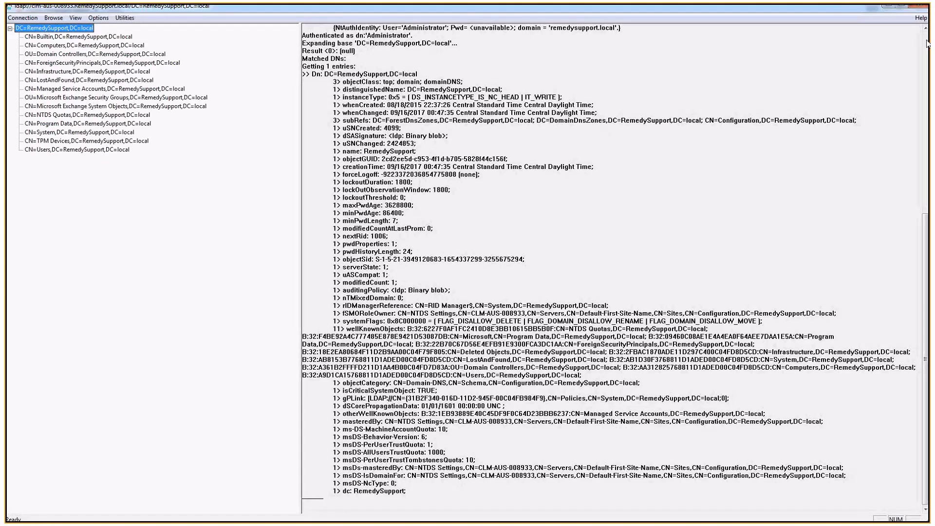
left_click(889, 10)
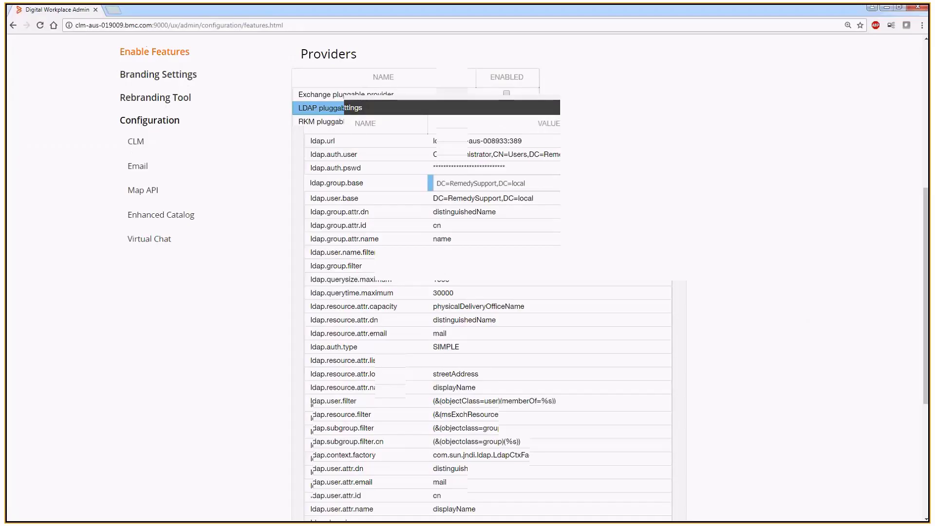
Log in to Digital Workplace again with the user name and password, and open the Send Broadcast form in the admin console
left_click(350, 257)
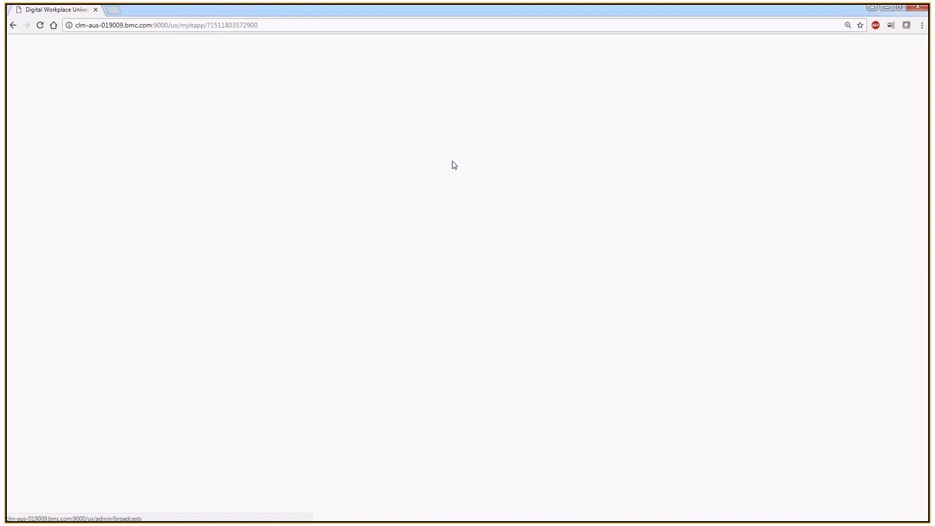
type("Allen")
key("Tab")
type("*******")
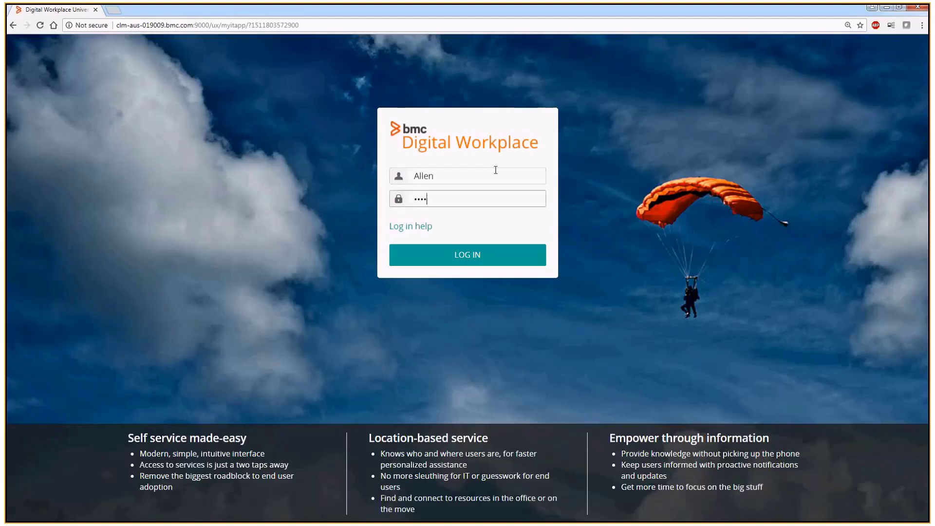
key("Return")
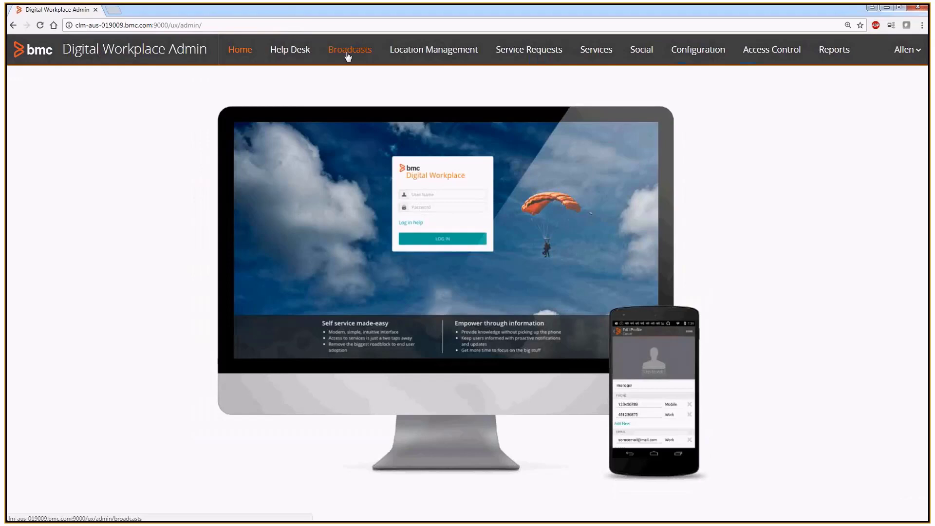
left_click(347, 54)
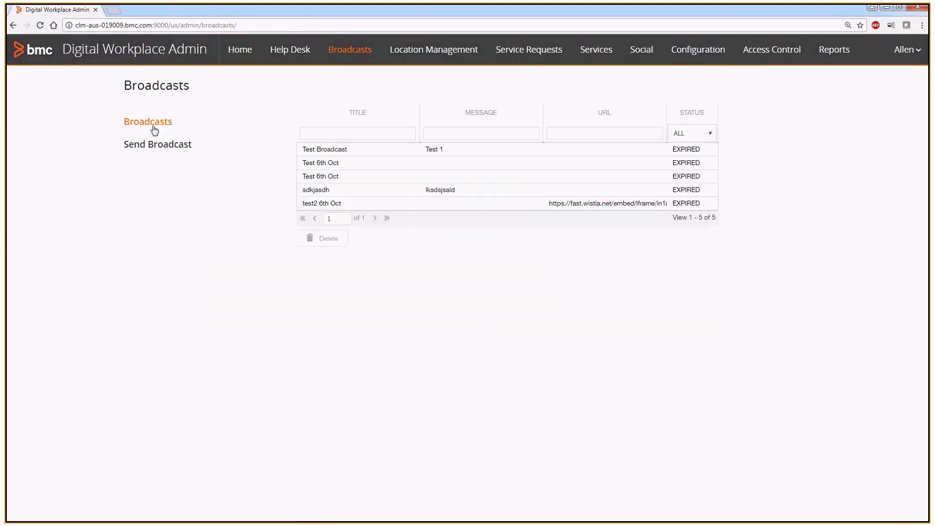
left_click(165, 148)
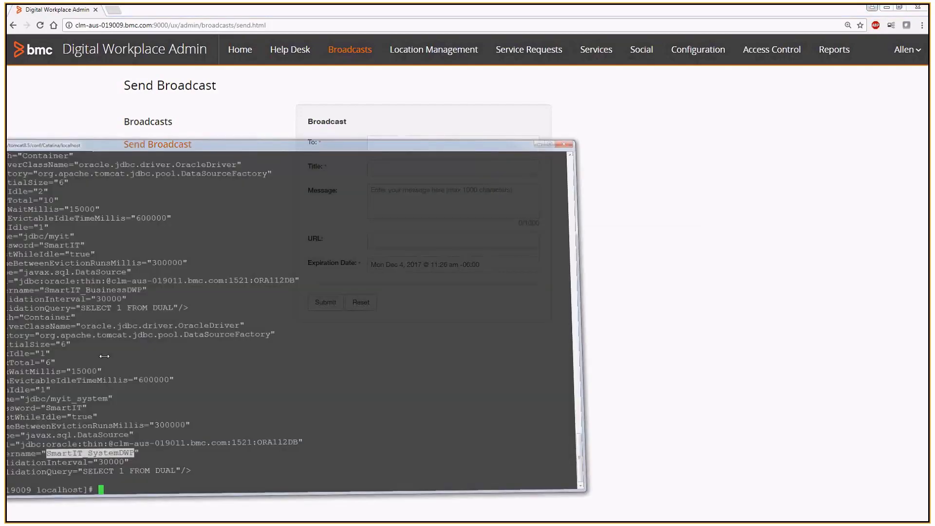
Switch to the terminal, change to /opt/bmc/Smart_IT_MyIT/Smart_IT_MyIT/Logs and list its files with ls -ltr
type("cd /")
type("opt/bmc/Smart_IT_MyIT/Smart_")
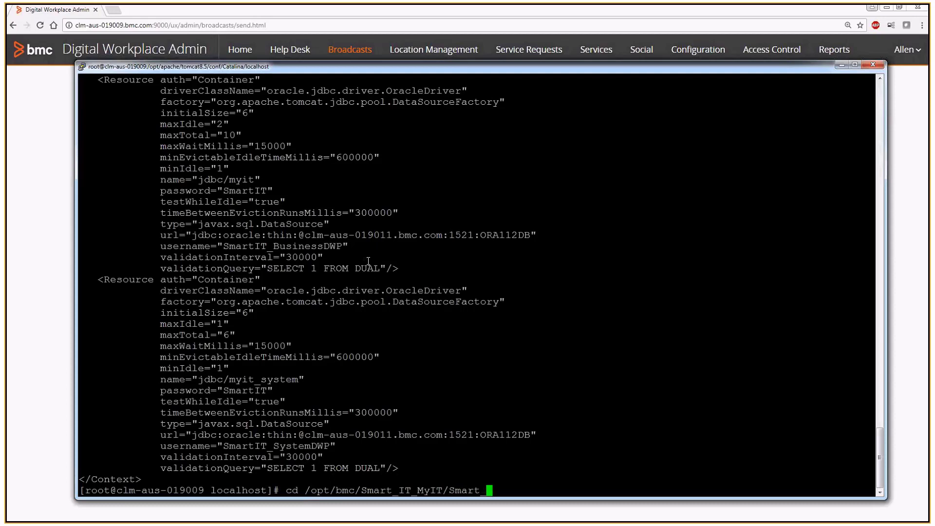
key("Tab")
type("Logs")
key("Return")
type("ls -")
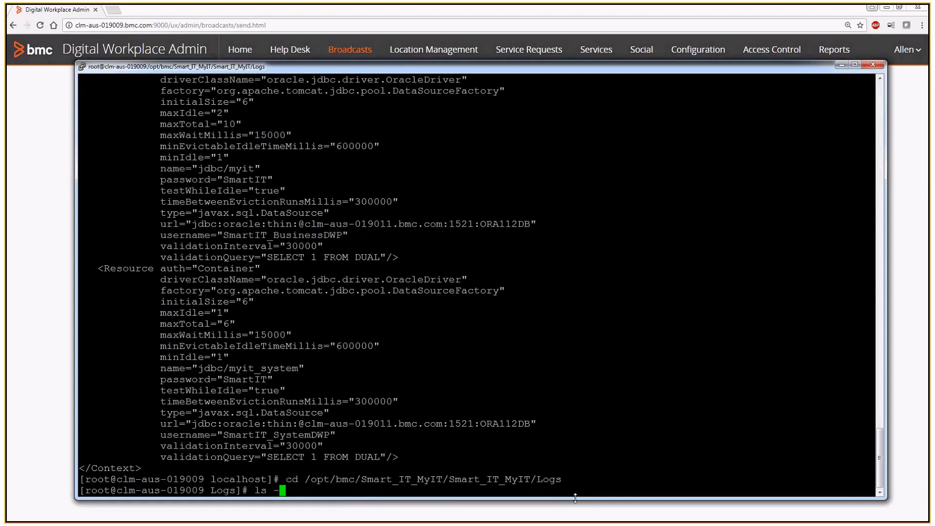
type("ltr")
key("Return")
Follow the live output of the ux.log file with tail -f
type("tail -")
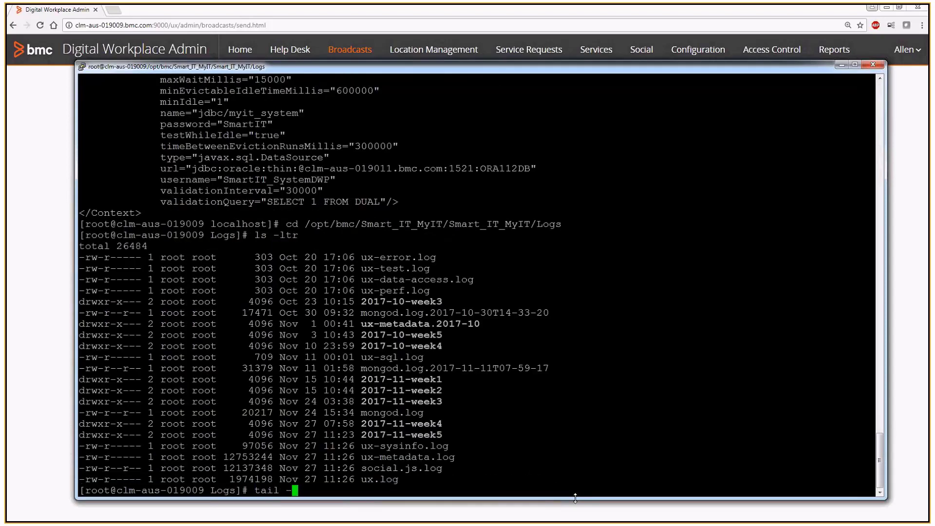
type("f ux.log")
key("Return")
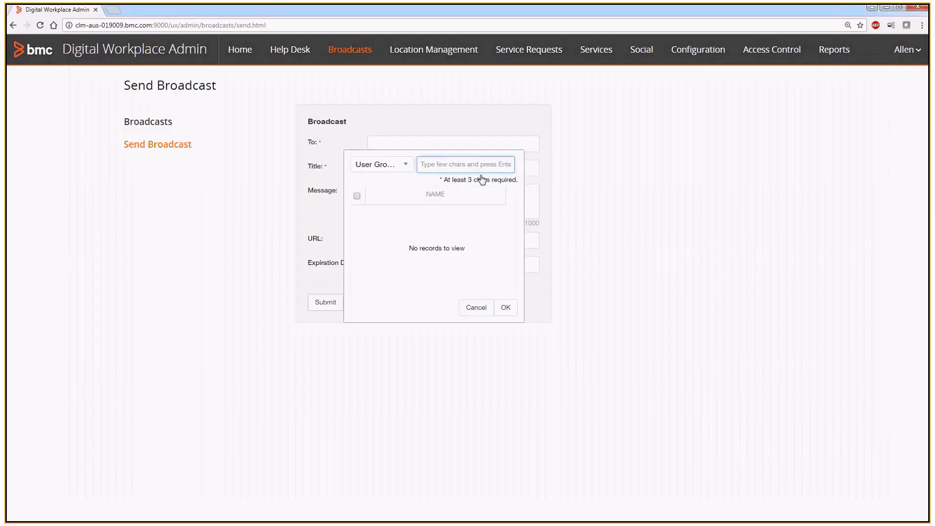
Search the broadcast user groups for "Exchan", and examine the resulting LDAP query entries in the terminal's live log
type("Exchan")
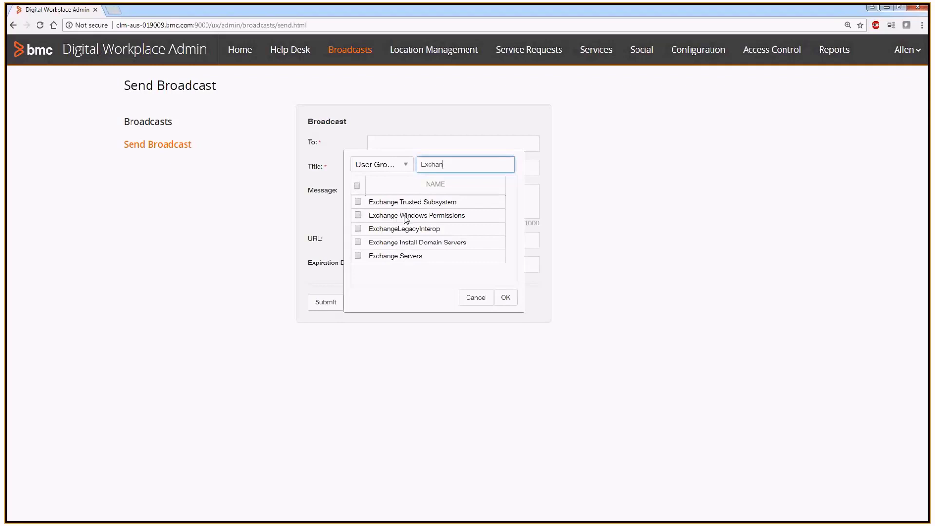
key("alt+Tab")
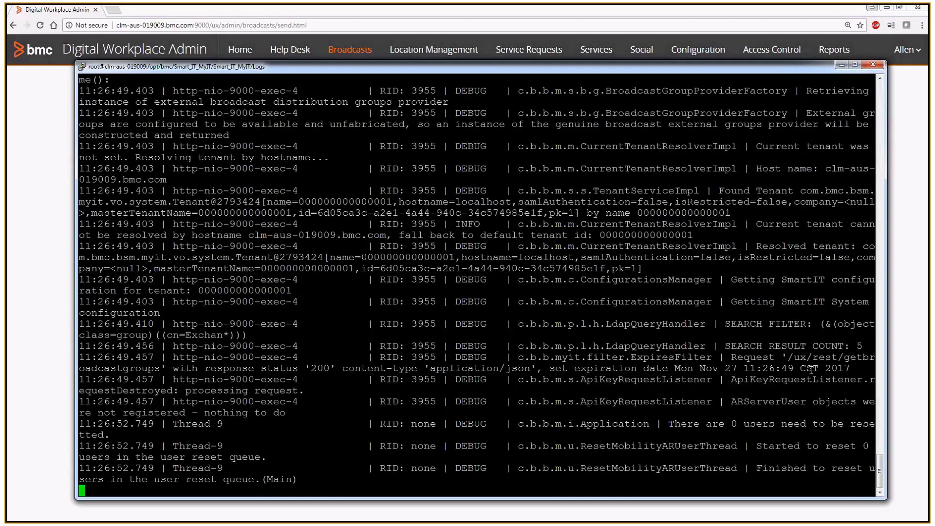
left_click_drag(794, 290, 816, 298)
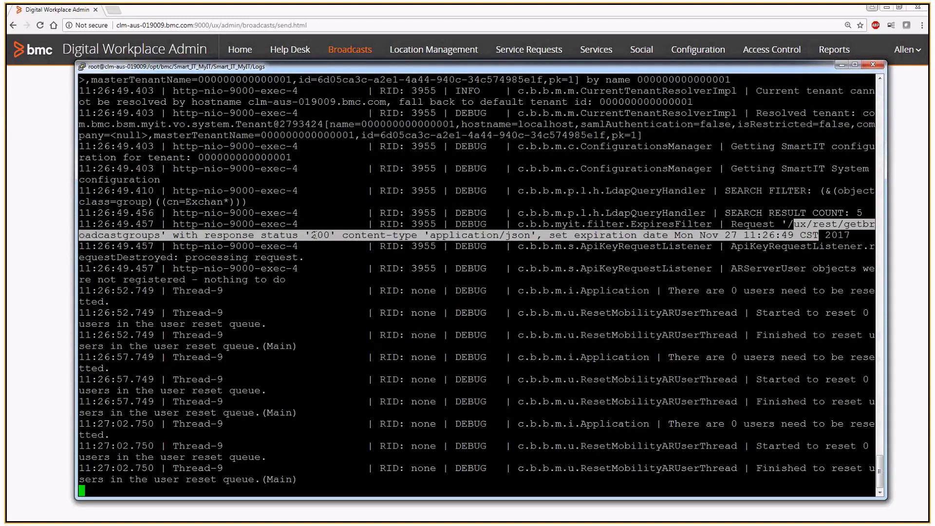
scroll(315, 235, "up", 6)
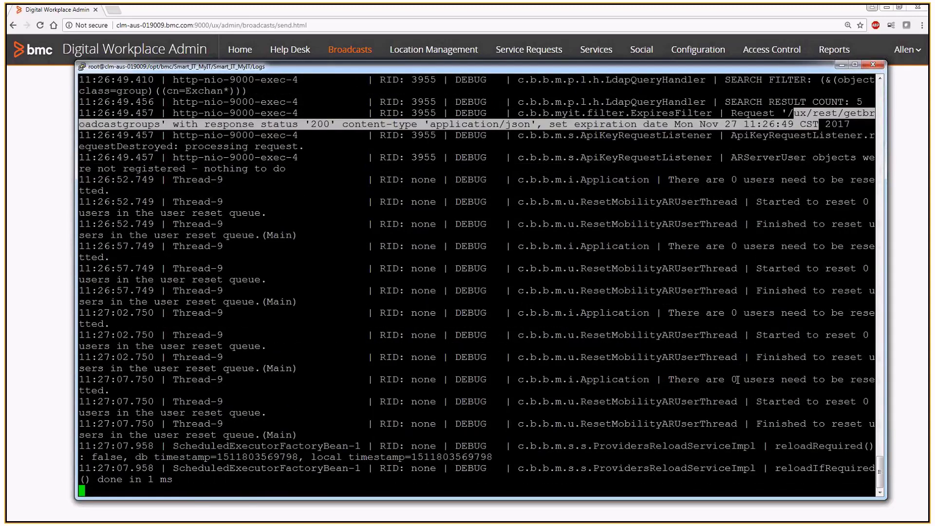
scroll(738, 380, "up", 6)
scroll(738, 380, "up", 6)
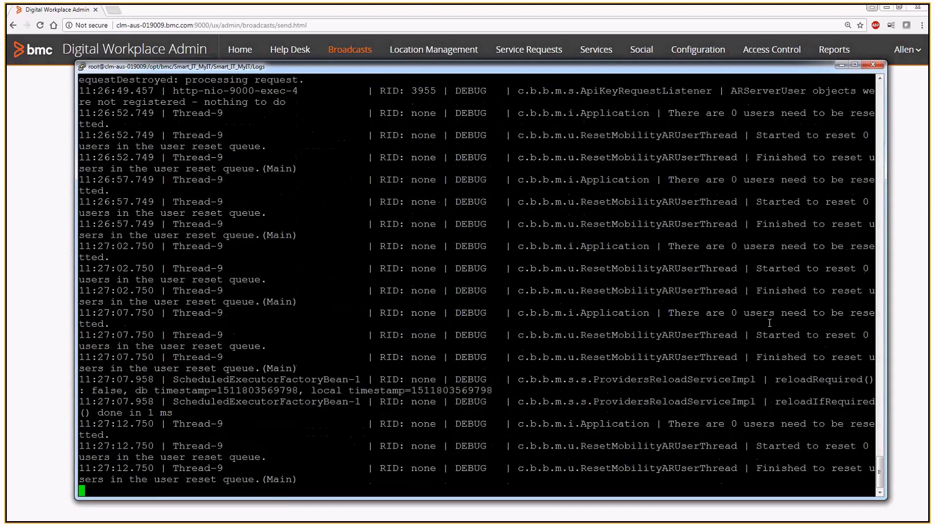
Return to Digital Workplace Admin, cancel the broadcast user group selection and open the Configuration features page
key("alt+Tab")
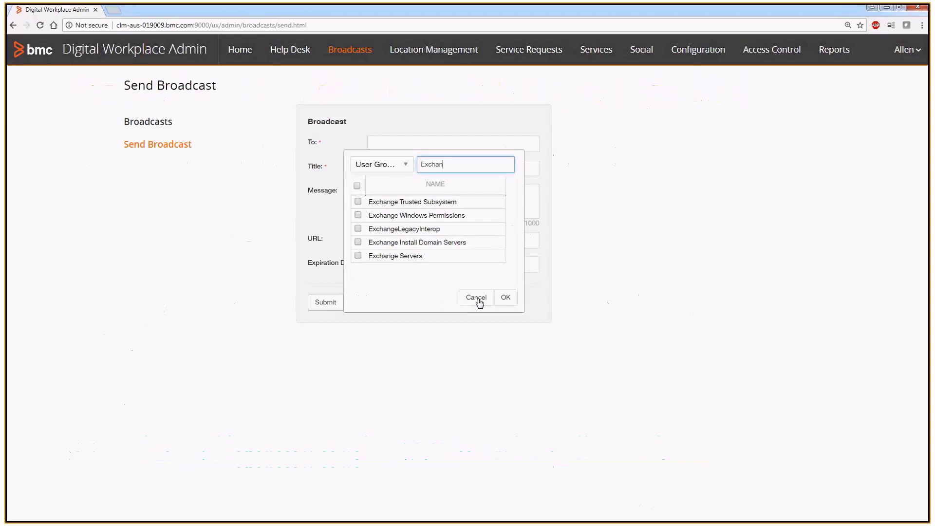
left_click(475, 299)
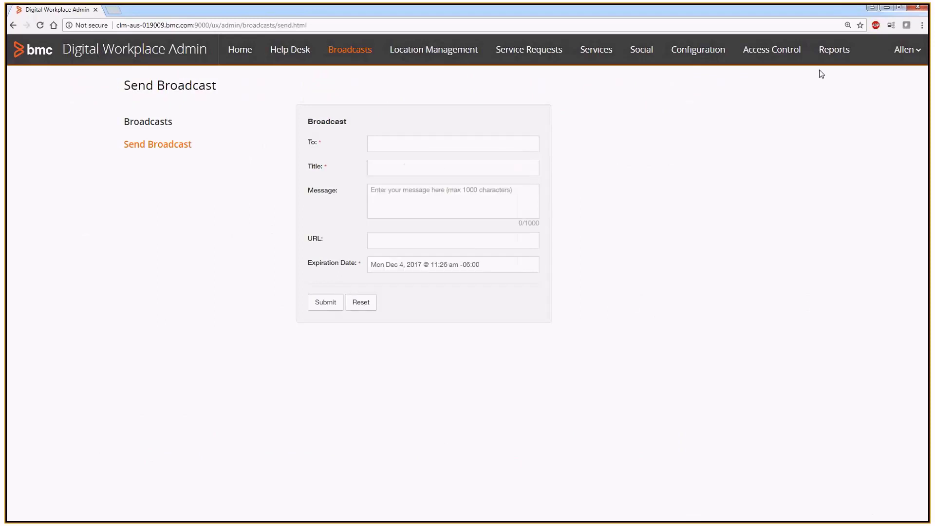
left_click(698, 51)
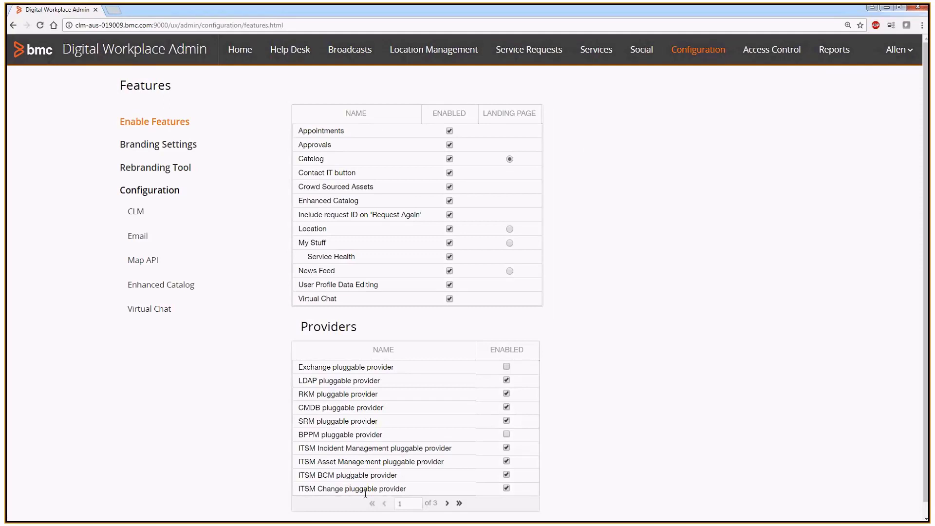
Enable the CLM cloud services pluggable provider on page 3 of the Providers list
left_click(448, 503)
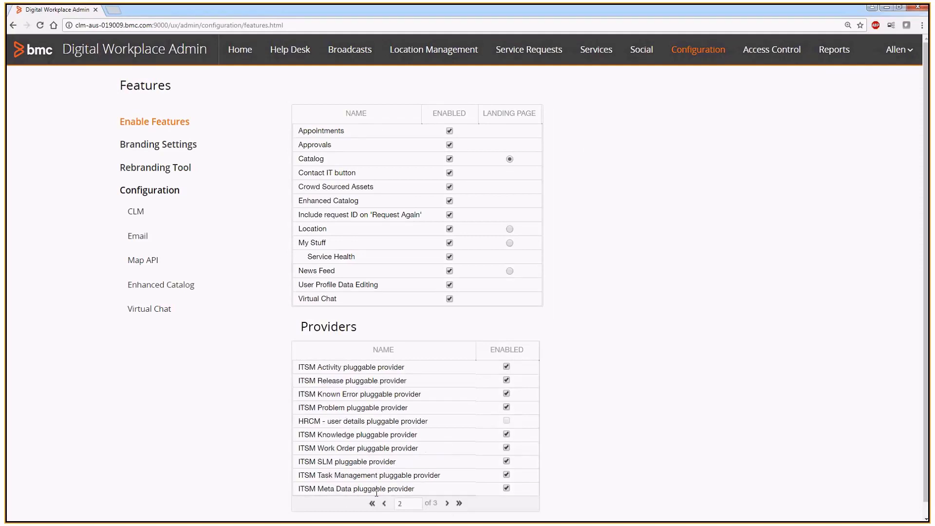
left_click(446, 504)
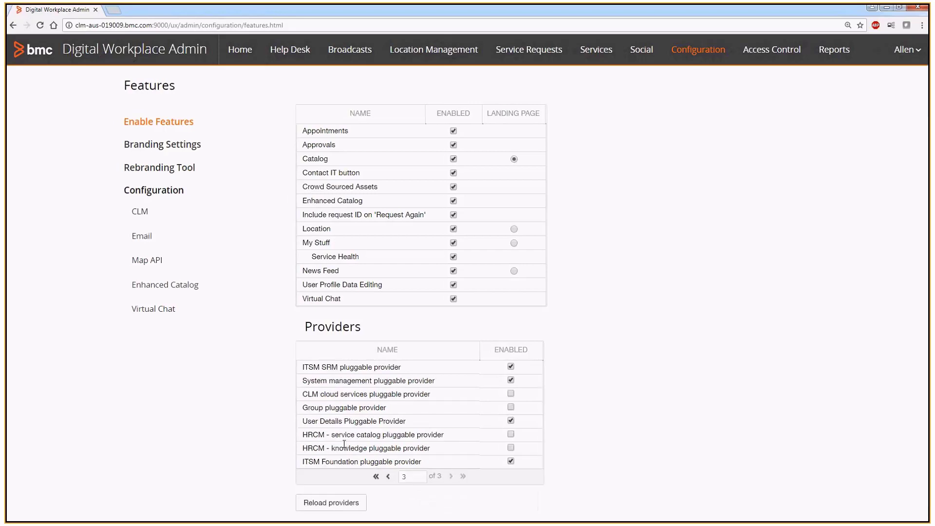
left_click(338, 396)
scroll(506, 302, "down", 2)
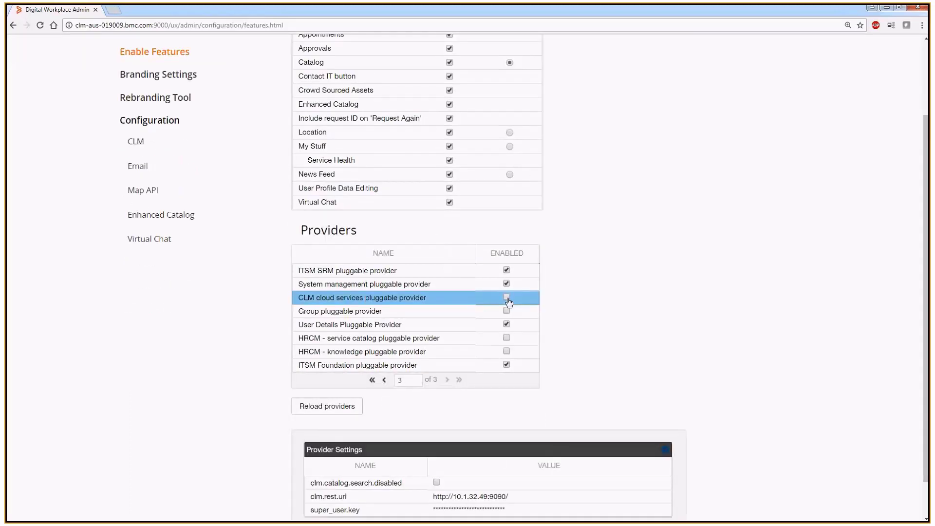
left_click(506, 298)
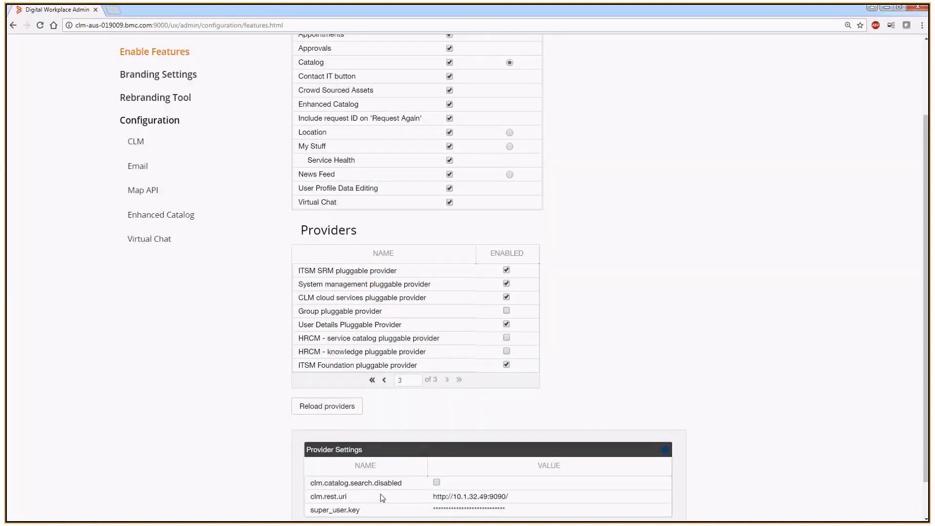
Check the clm.rest.uri entry in the CLM provider settings and copy its value
scroll(381, 494, "down", 1)
double_click(321, 452)
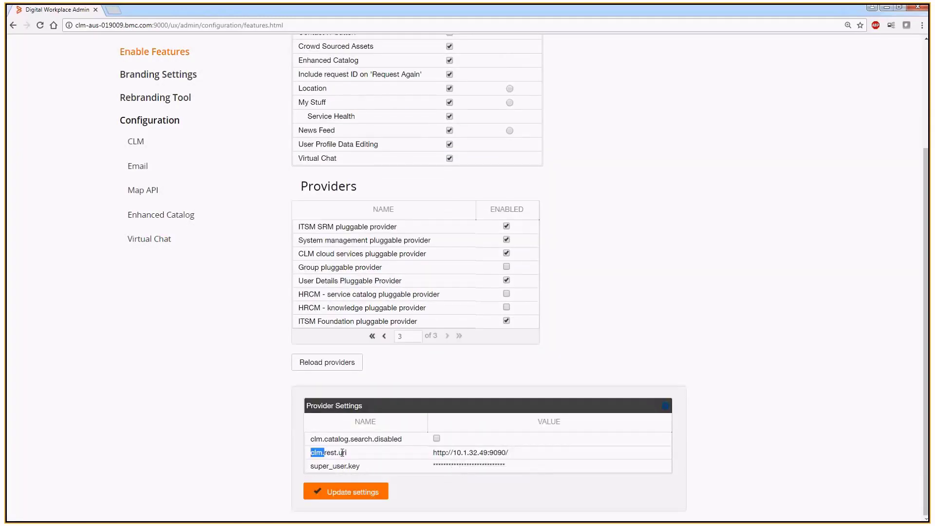
scroll(451, 457, "up", 3)
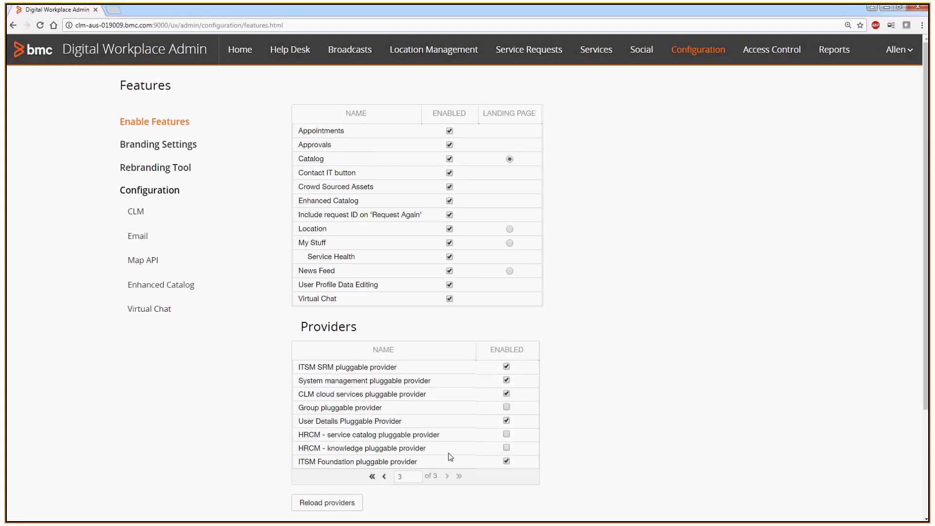
scroll(450, 457, "down", 3)
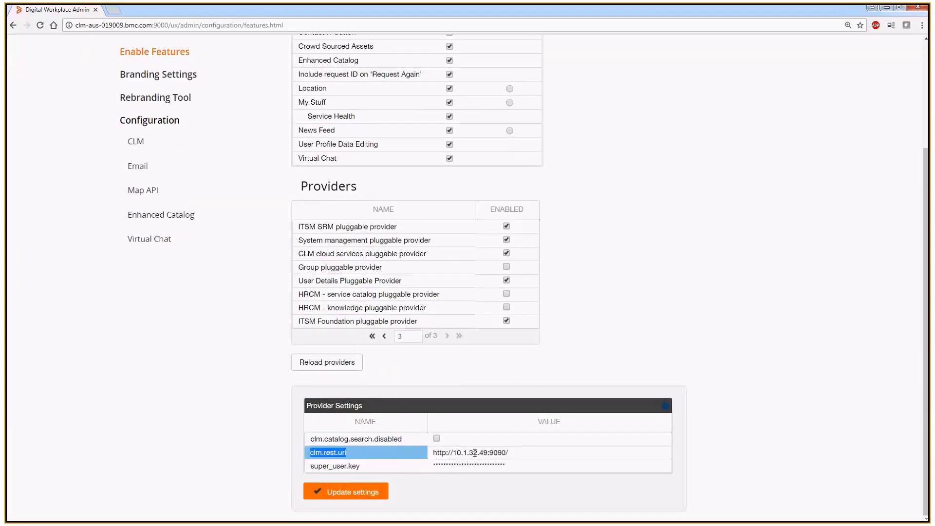
left_click_drag(510, 453, 434, 458)
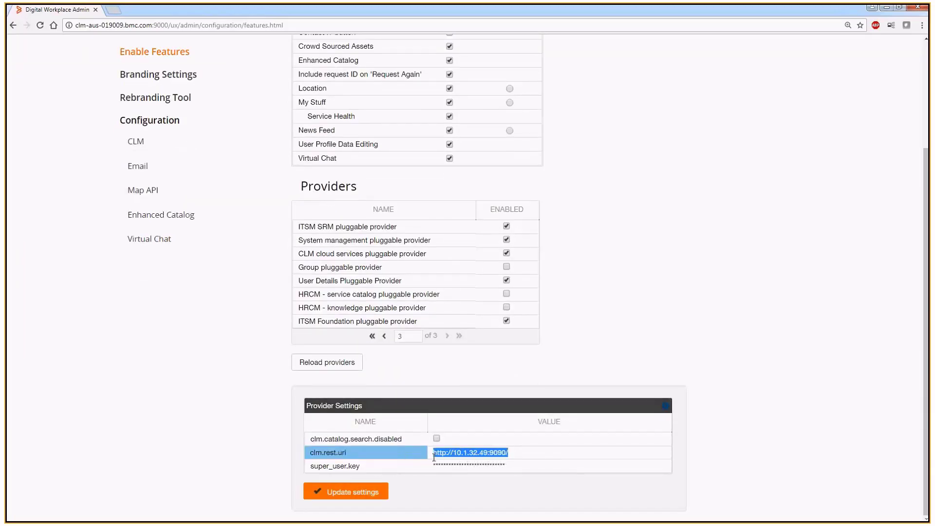
left_click(434, 458)
key("ctrl+c")
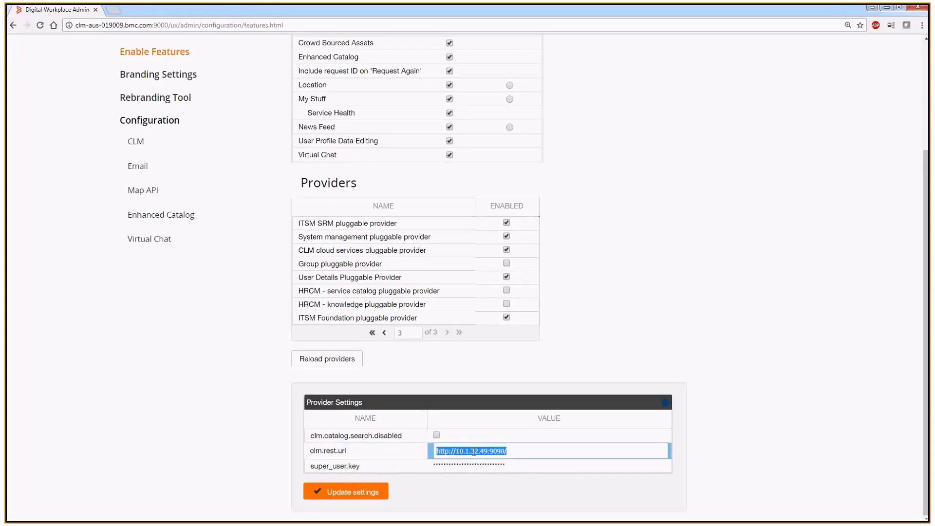
Load the copied CLM REST URI in a new browser tab to test it, close that tab and return to the presentation
left_click(113, 10)
key("ctrl+v")
key("Return")
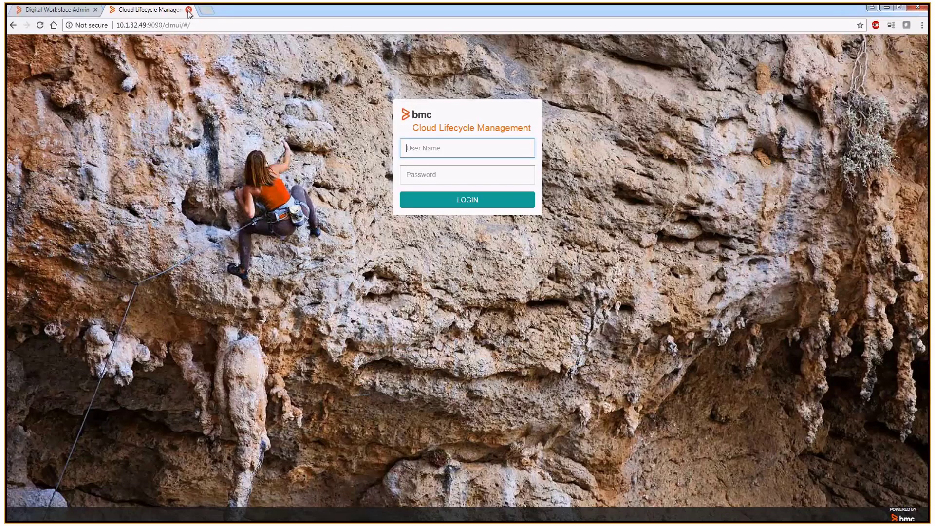
left_click(189, 10)
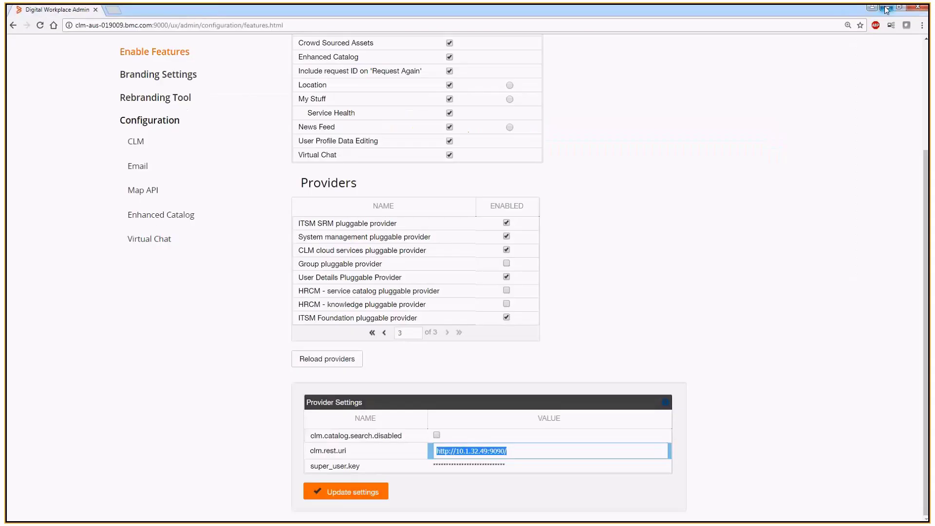
left_click(885, 8)
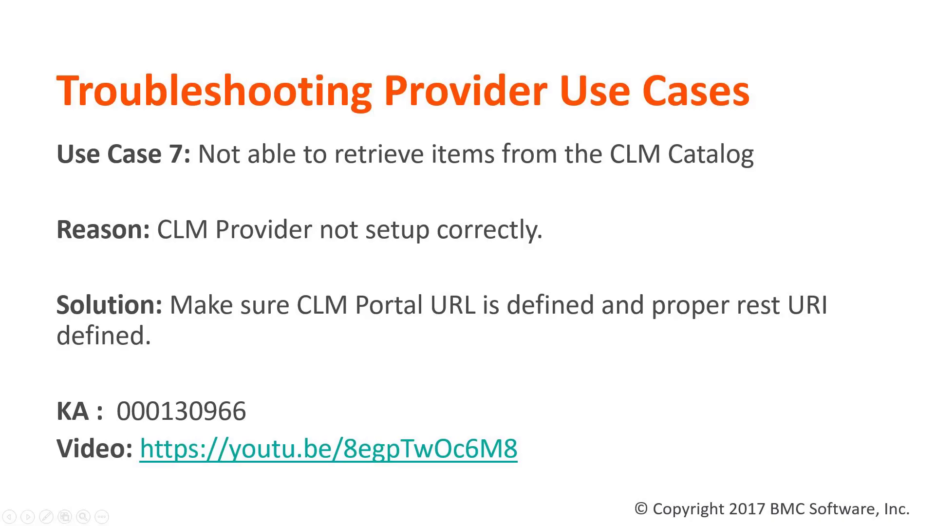